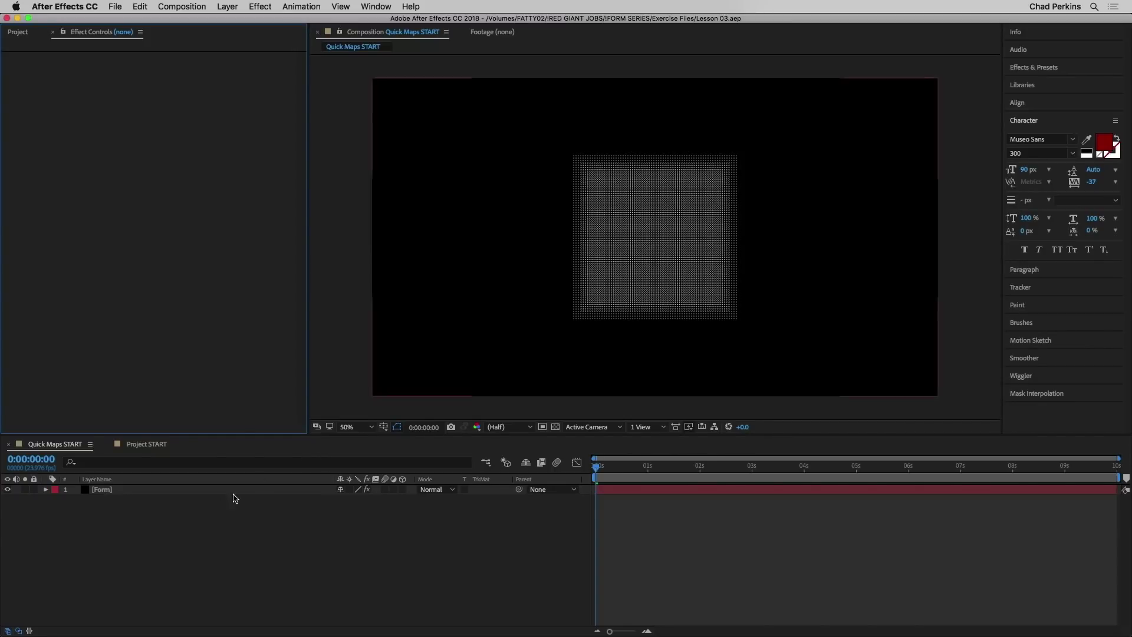
In Form's Base Form, set Particles in Z to 1 and scrub Size XYZ up to 960
{"action": "left_click", "coordinate": [187, 490]}
{"action": "left_click", "coordinate": [177, 57]}
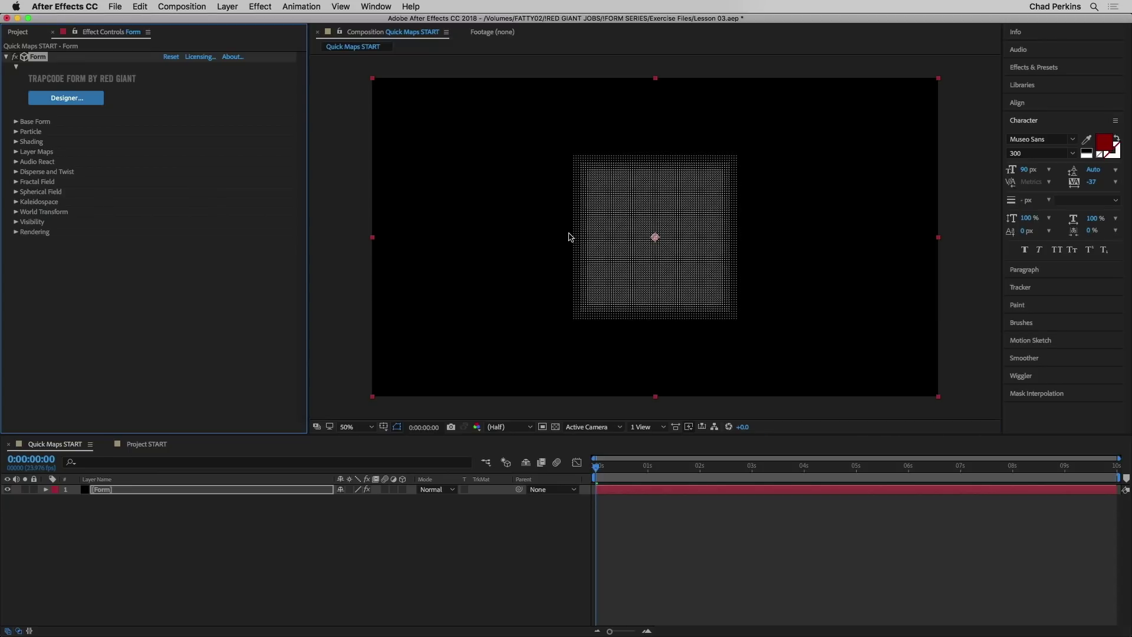
{"action": "left_click", "coordinate": [17, 123]}
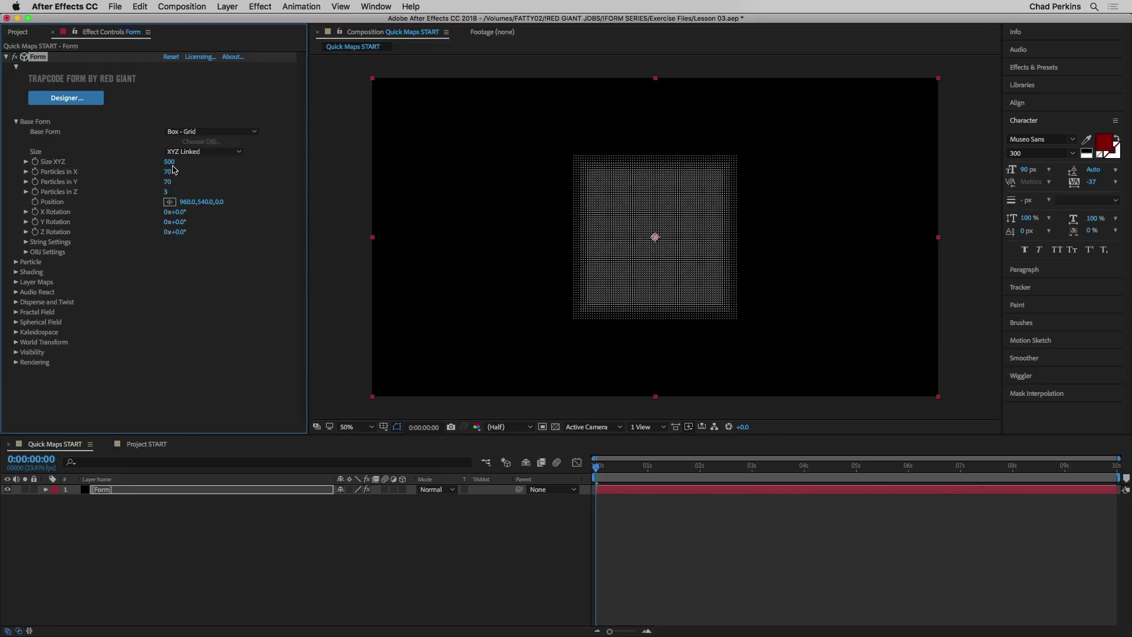
{"action": "left_click_drag", "start_coordinate": [168, 165], "coordinate": [123, 191]}
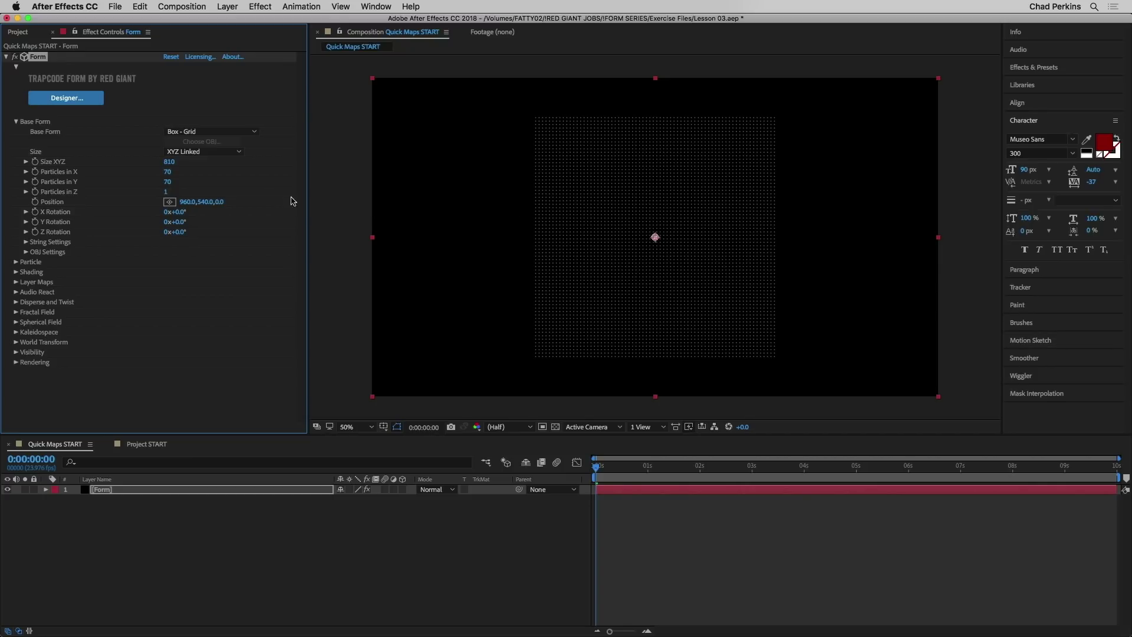
{"action": "left_click_drag", "start_coordinate": [174, 161], "coordinate": [174, 161]}
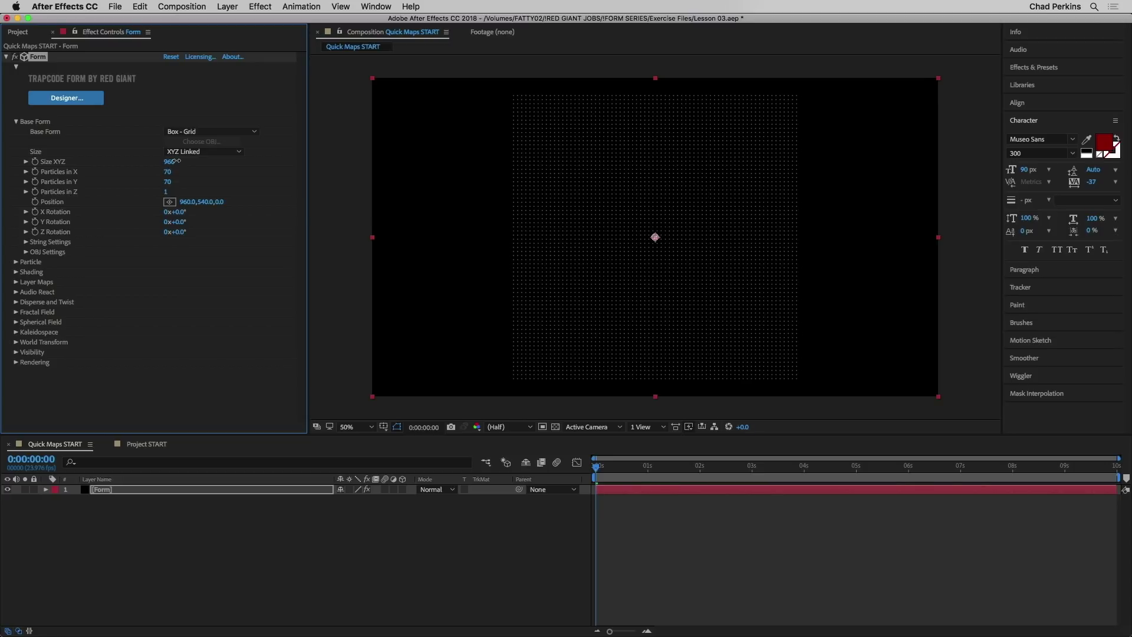
{"action": "left_click", "coordinate": [16, 122]}
Set the Form particle Size to 3, then change it to 5
{"action": "left_click", "coordinate": [16, 131]}
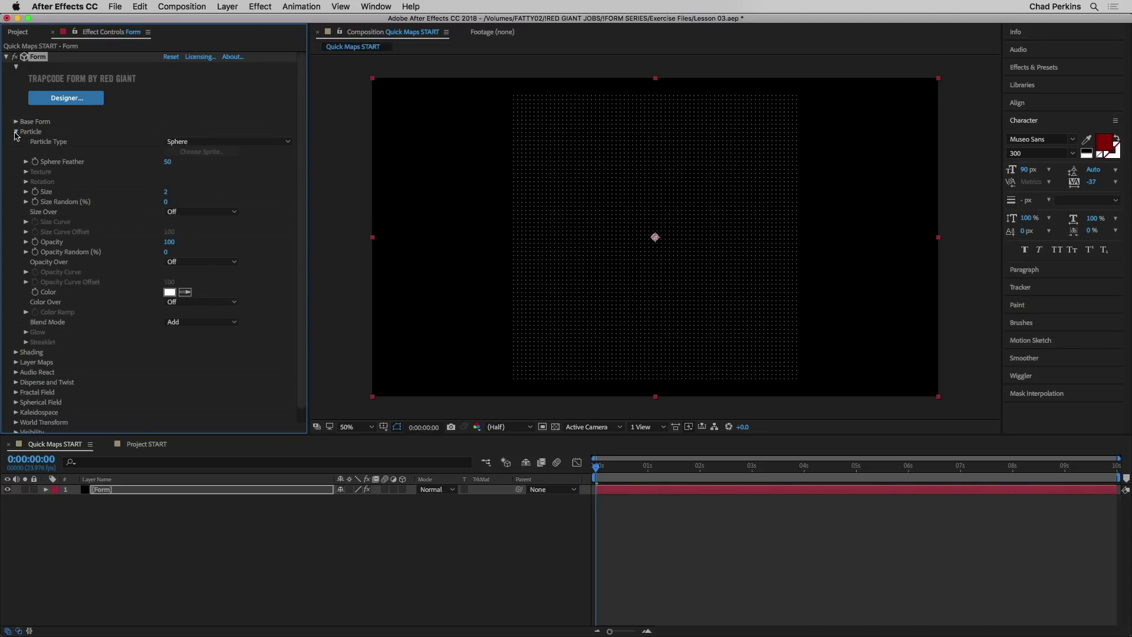
{"action": "left_click", "coordinate": [167, 192]}
{"action": "type", "text": "3"}
{"action": "key", "text": "Return"}
{"action": "left_click", "coordinate": [166, 199]}
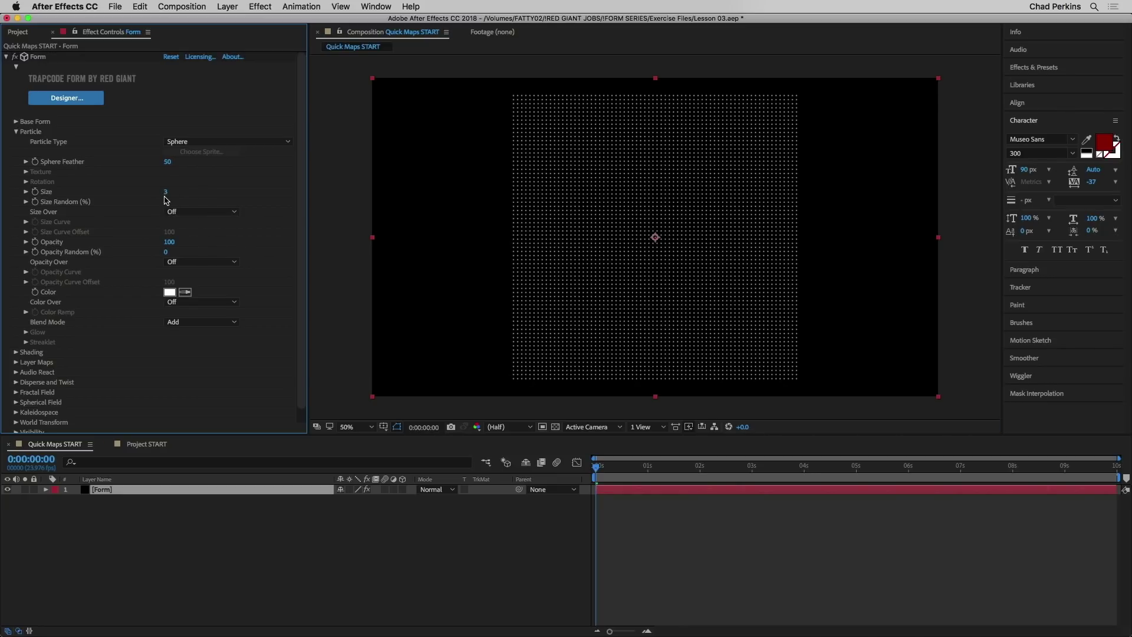
{"action": "left_click", "coordinate": [166, 191]}
{"action": "type", "text": "5"}
{"action": "key", "text": "Return"}
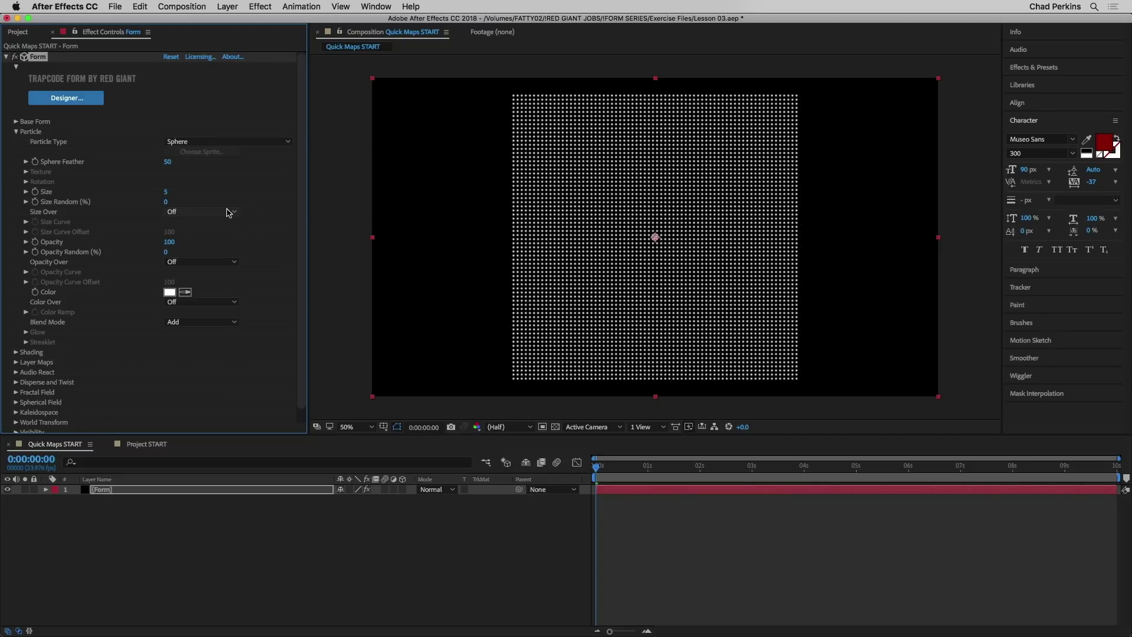
Check the Size Over options and Size Curve, leaving Size Over off
{"action": "left_click", "coordinate": [209, 214]}
{"action": "left_click", "coordinate": [246, 214]}
{"action": "left_click", "coordinate": [26, 222]}
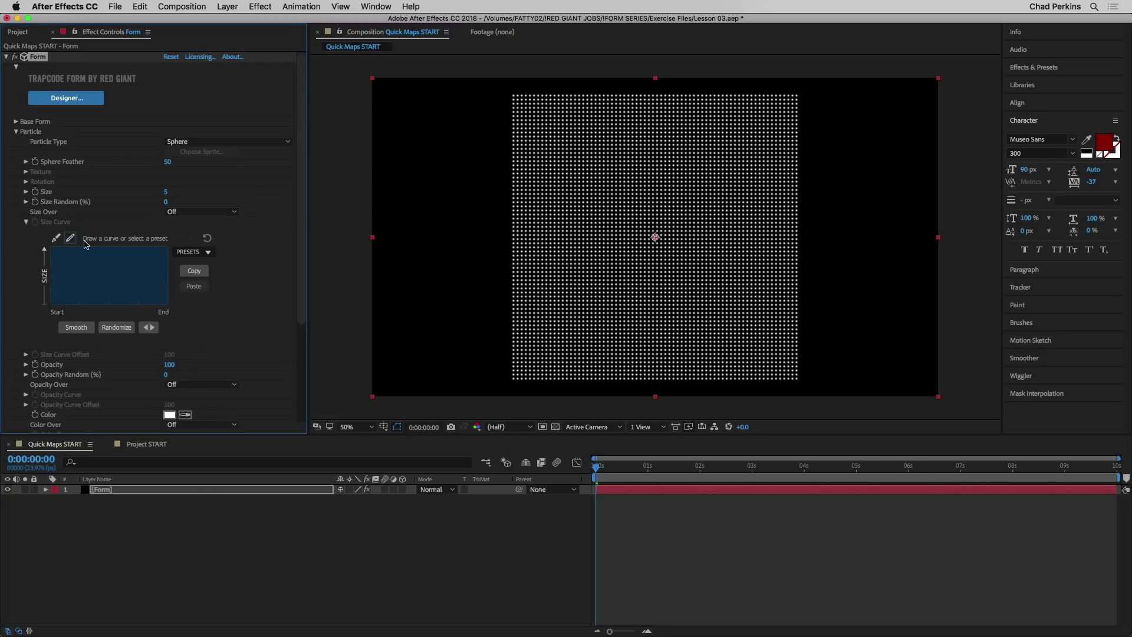
{"action": "left_click", "coordinate": [25, 223]}
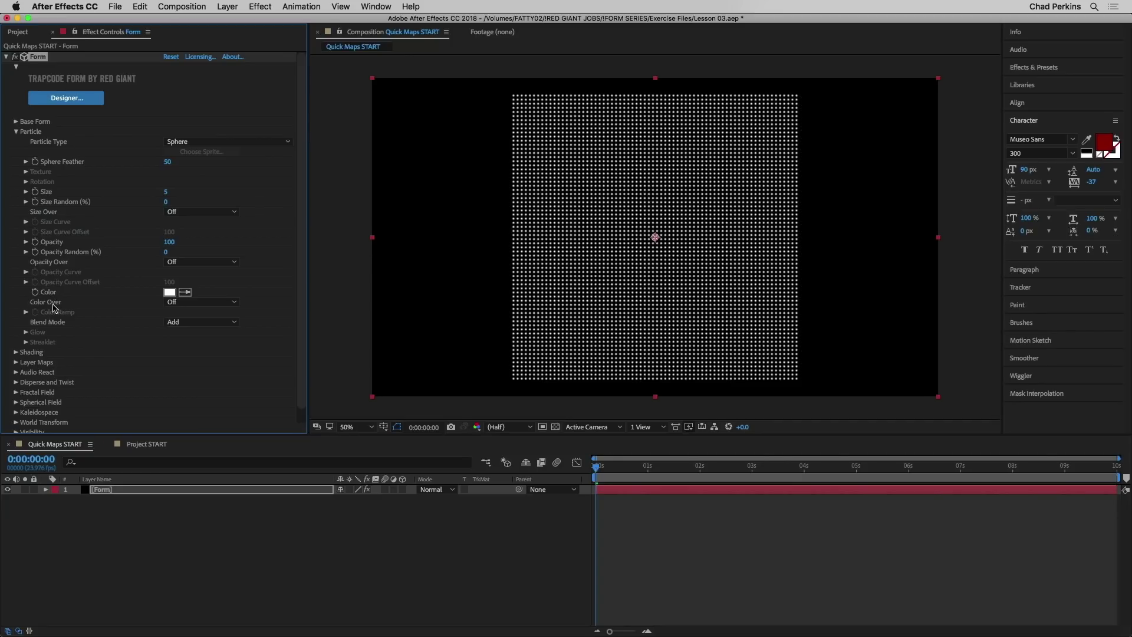
{"action": "left_click", "coordinate": [183, 303]}
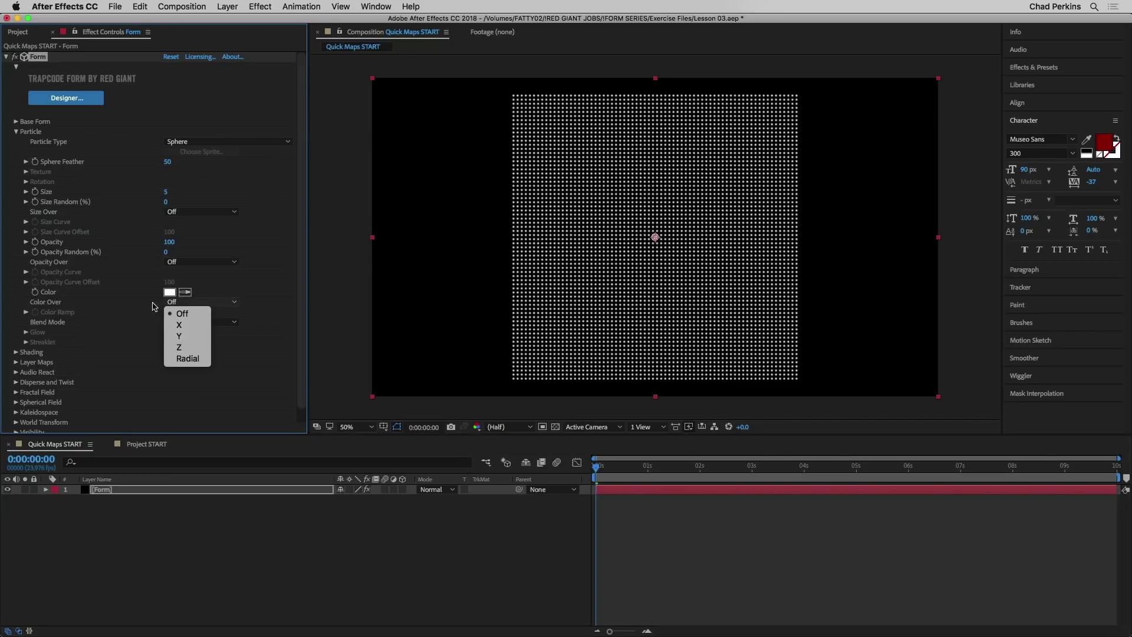
{"action": "left_click", "coordinate": [203, 328]}
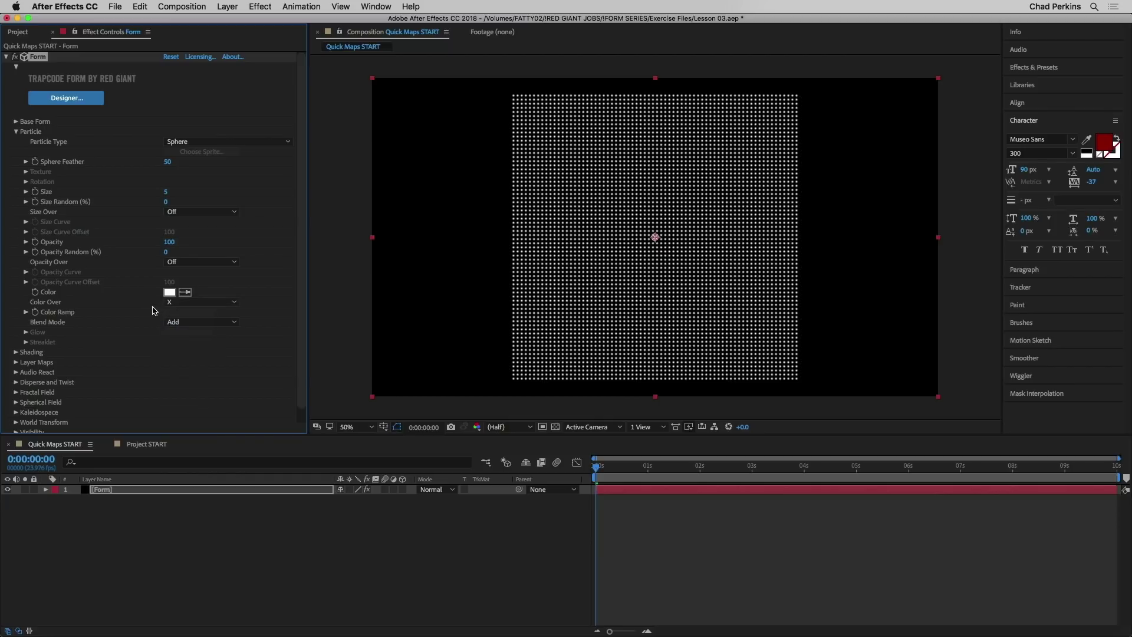
{"action": "left_click", "coordinate": [26, 312]}
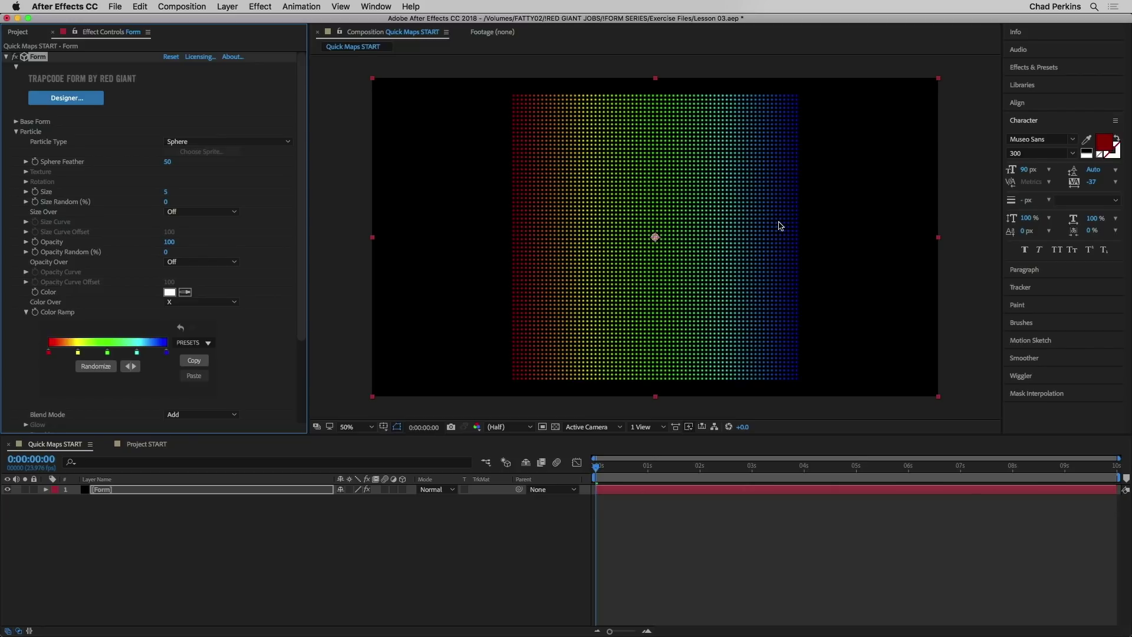
{"action": "left_click", "coordinate": [216, 303]}
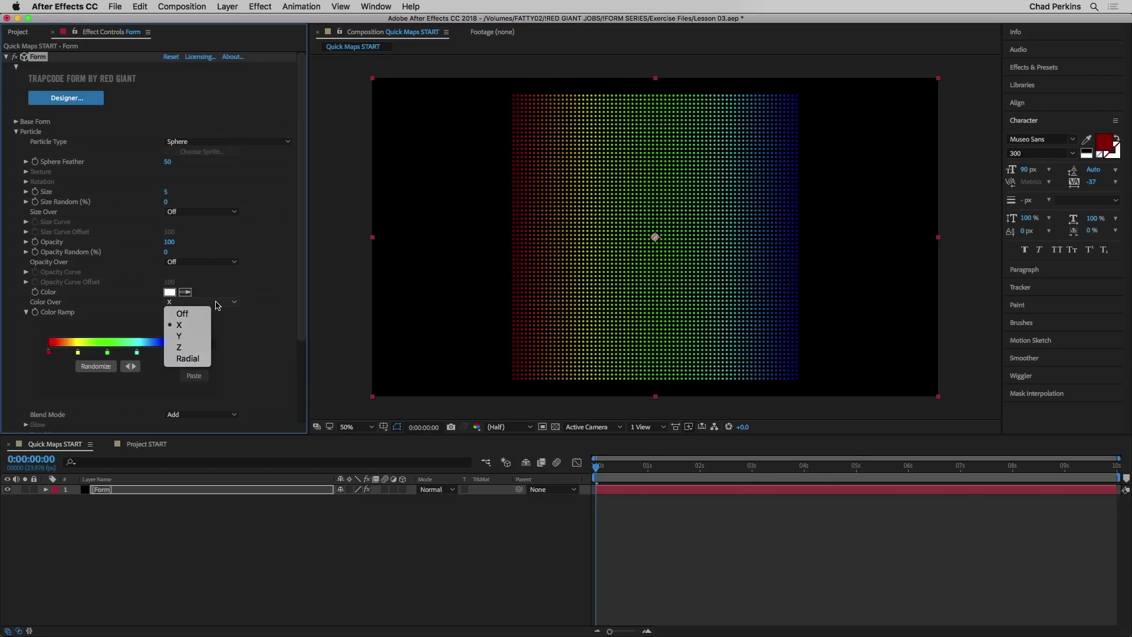
{"action": "left_click", "coordinate": [180, 336]}
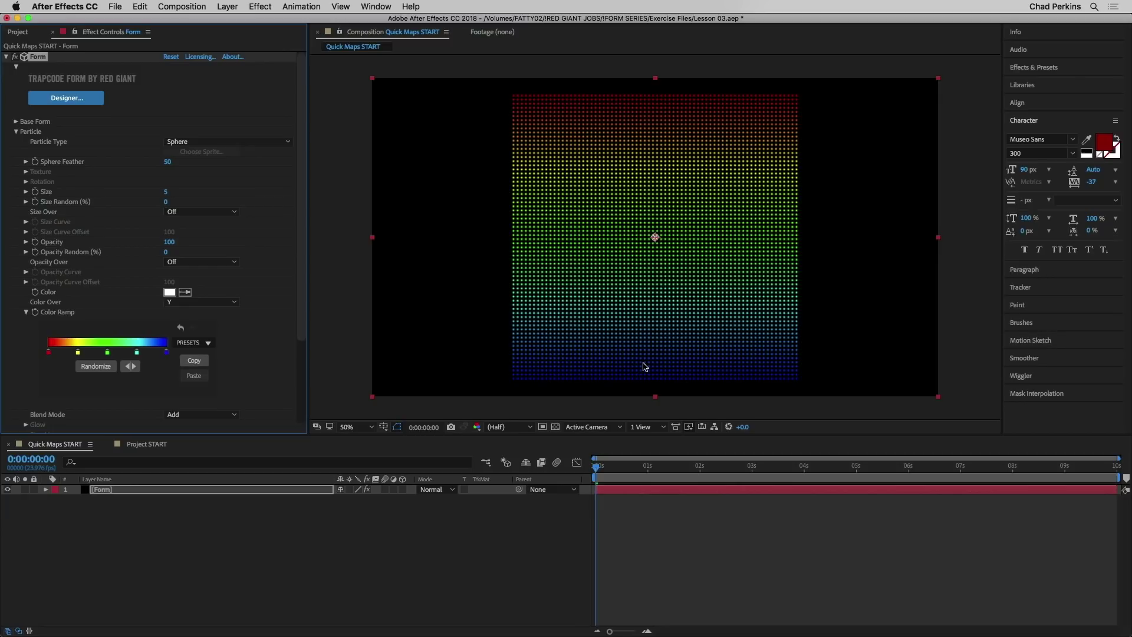
{"action": "left_click", "coordinate": [201, 302]}
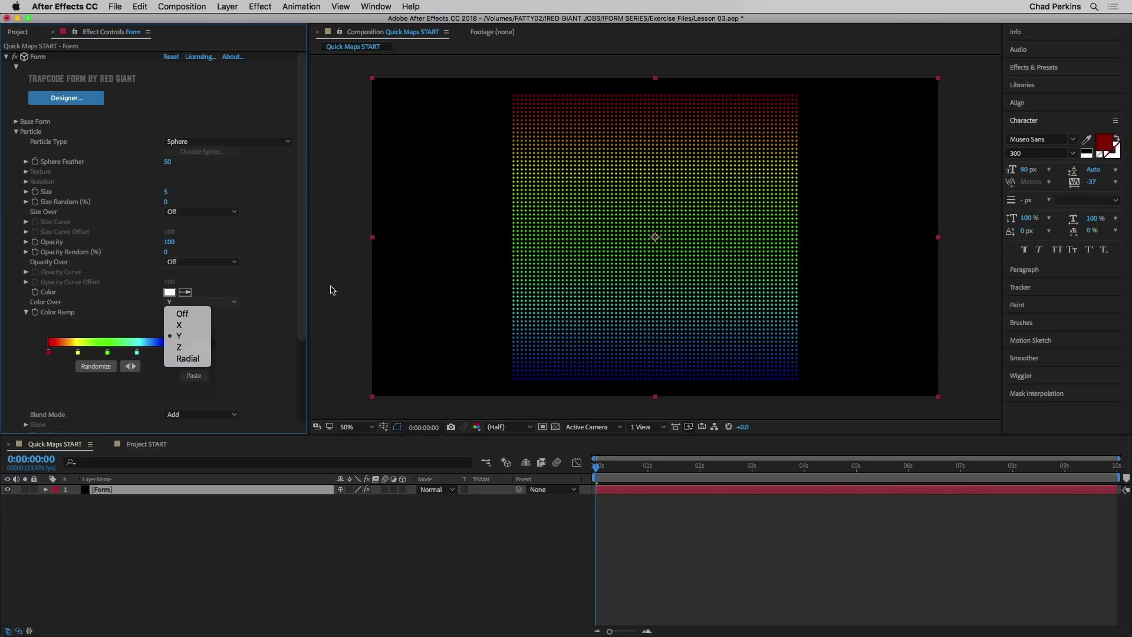
{"action": "left_click", "coordinate": [194, 360]}
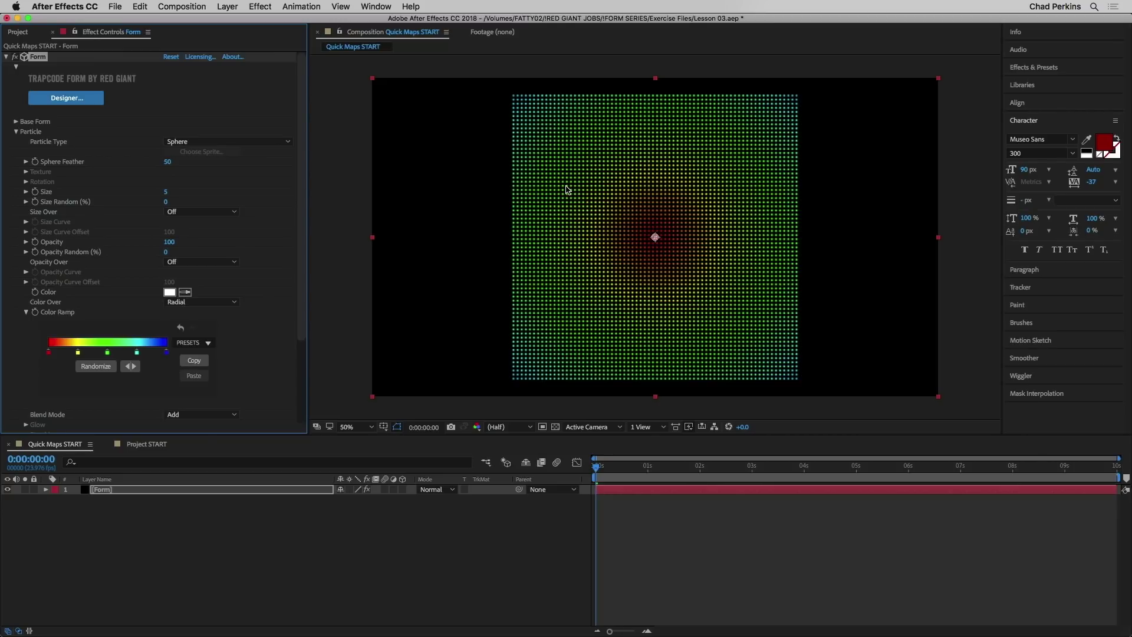
{"action": "left_click", "coordinate": [201, 303]}
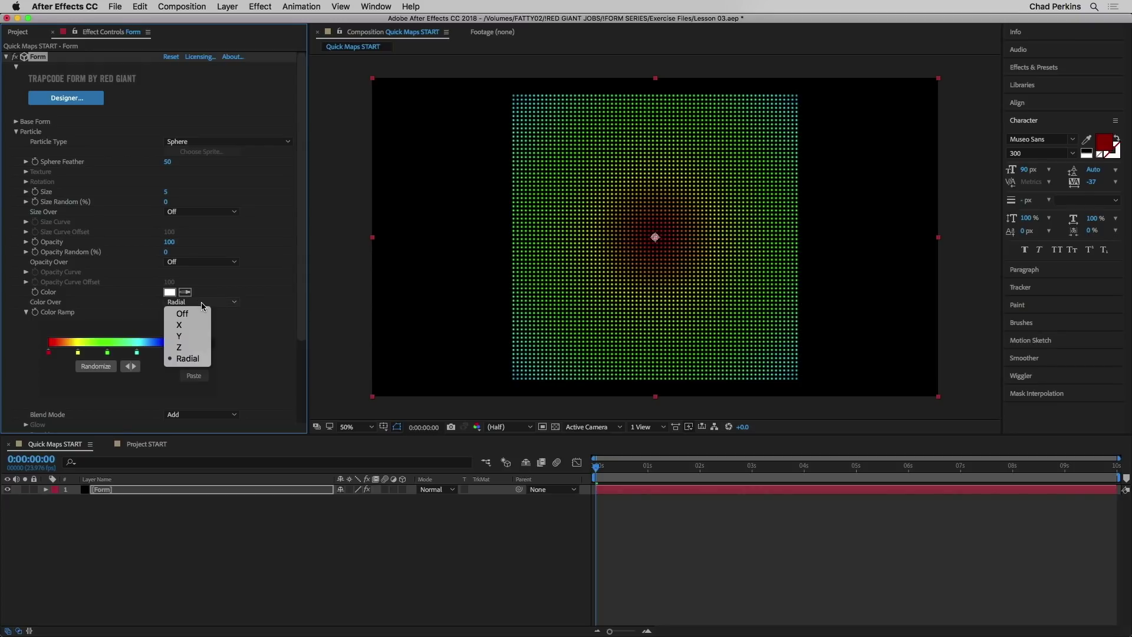
{"action": "left_click", "coordinate": [198, 311]}
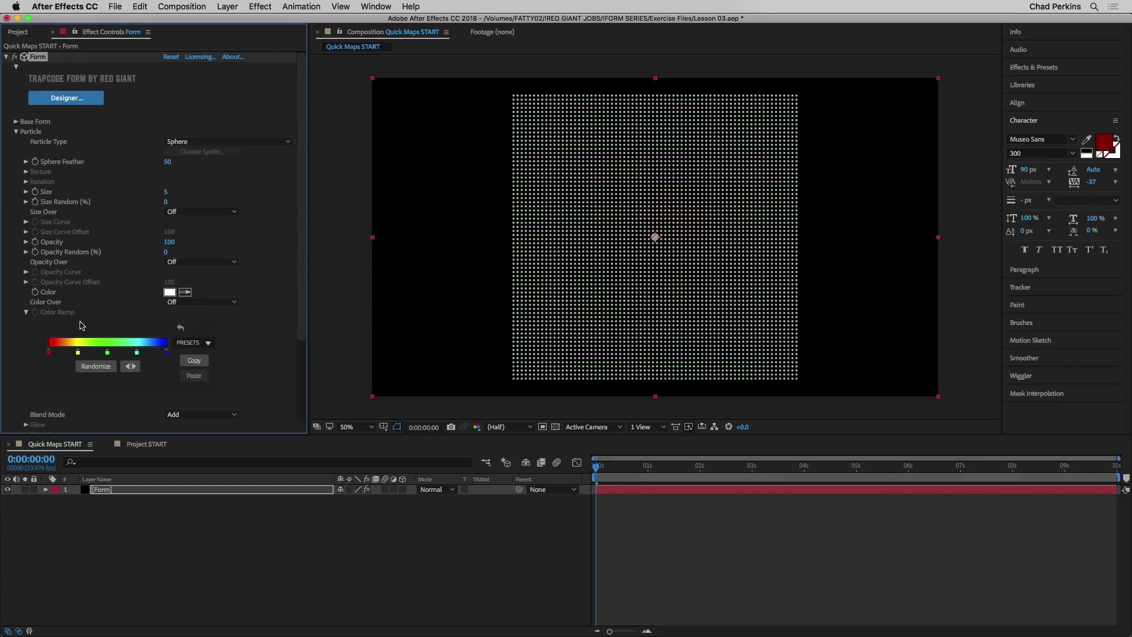
Collapse Color Ramp and set the particle Color to saturated green 40FF6F
{"action": "left_click", "coordinate": [26, 312]}
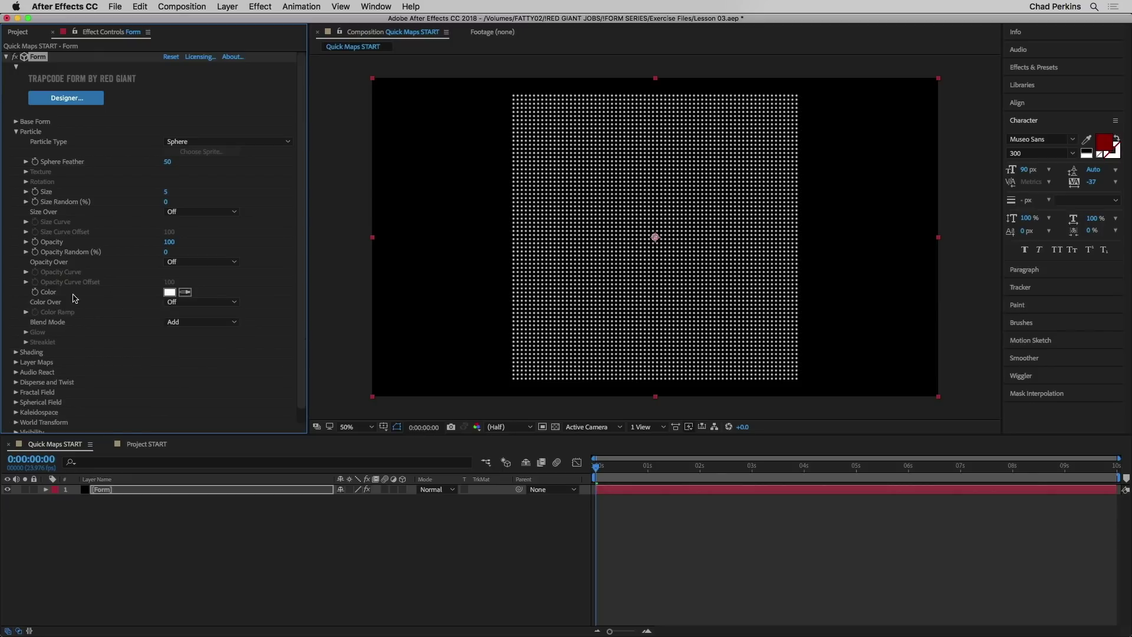
{"action": "left_click", "coordinate": [170, 292]}
{"action": "left_click", "coordinate": [575, 436]}
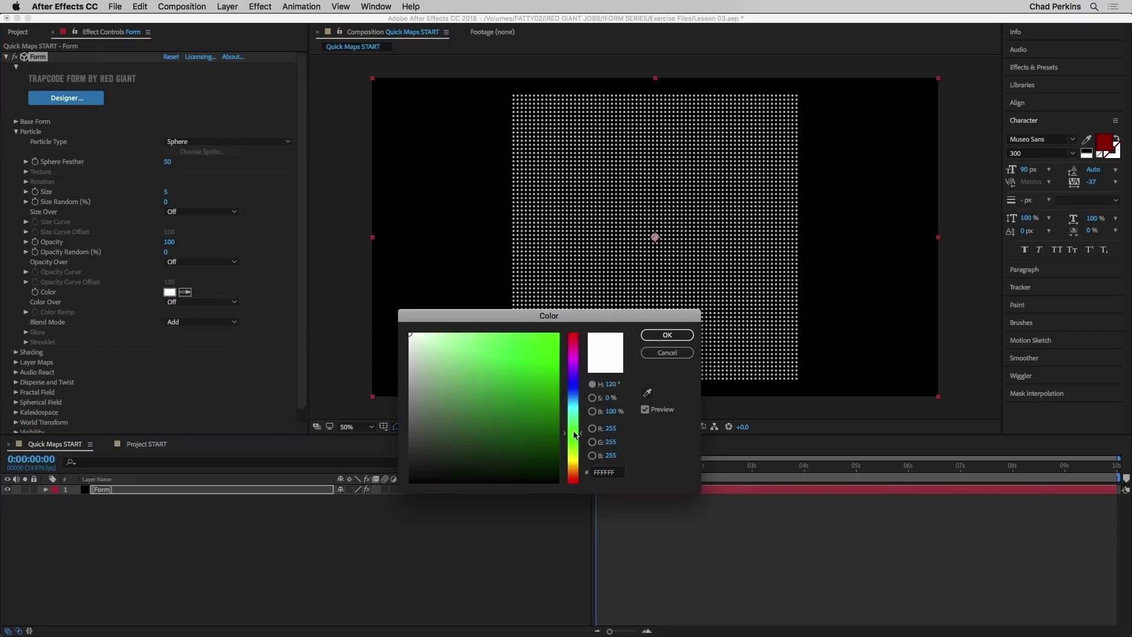
{"action": "left_click_drag", "start_coordinate": [523, 349], "coordinate": [522, 331]}
{"action": "left_click", "coordinate": [667, 335]}
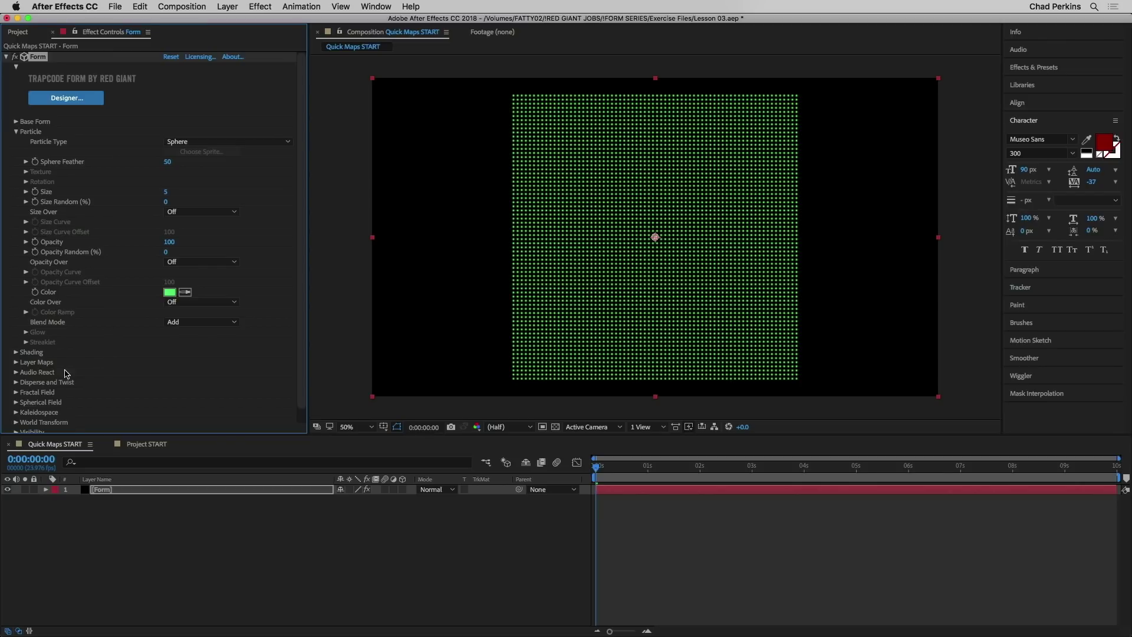
Inspect the Audio React and Fractal Field settings, then collapse them
{"action": "left_click", "coordinate": [15, 372]}
{"action": "left_click", "coordinate": [16, 368]}
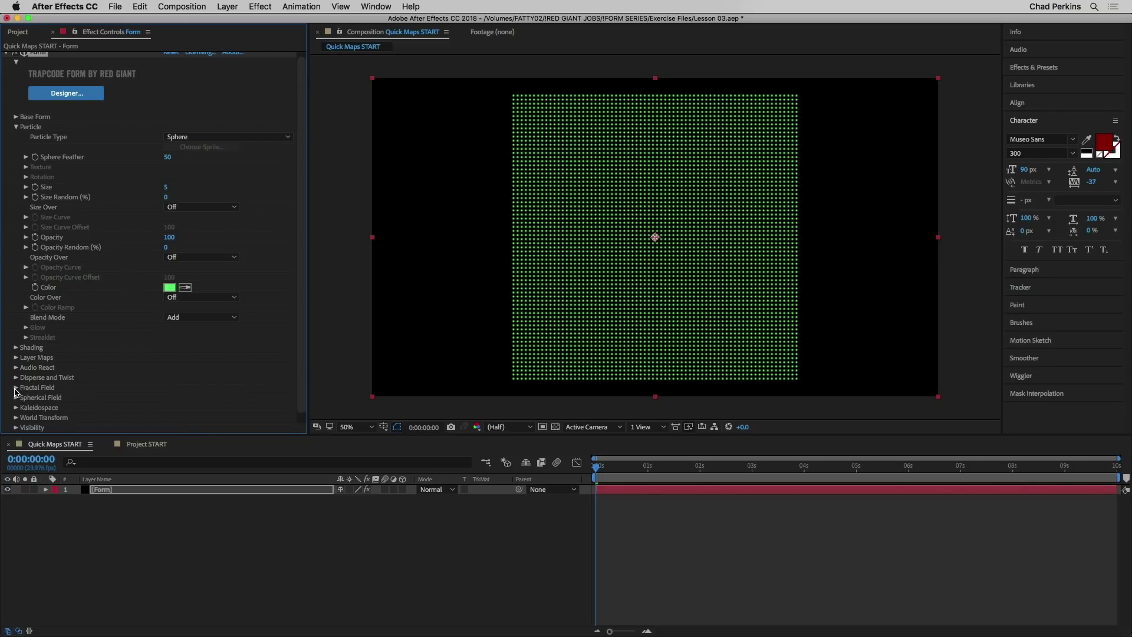
{"action": "left_click", "coordinate": [16, 388]}
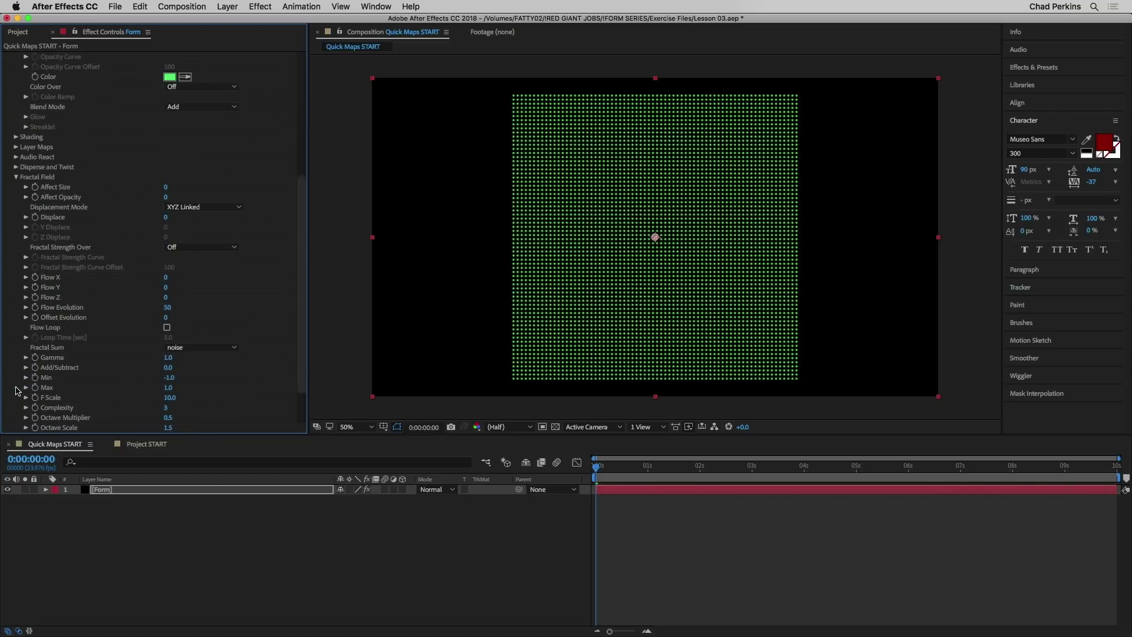
{"action": "left_click", "coordinate": [16, 177]}
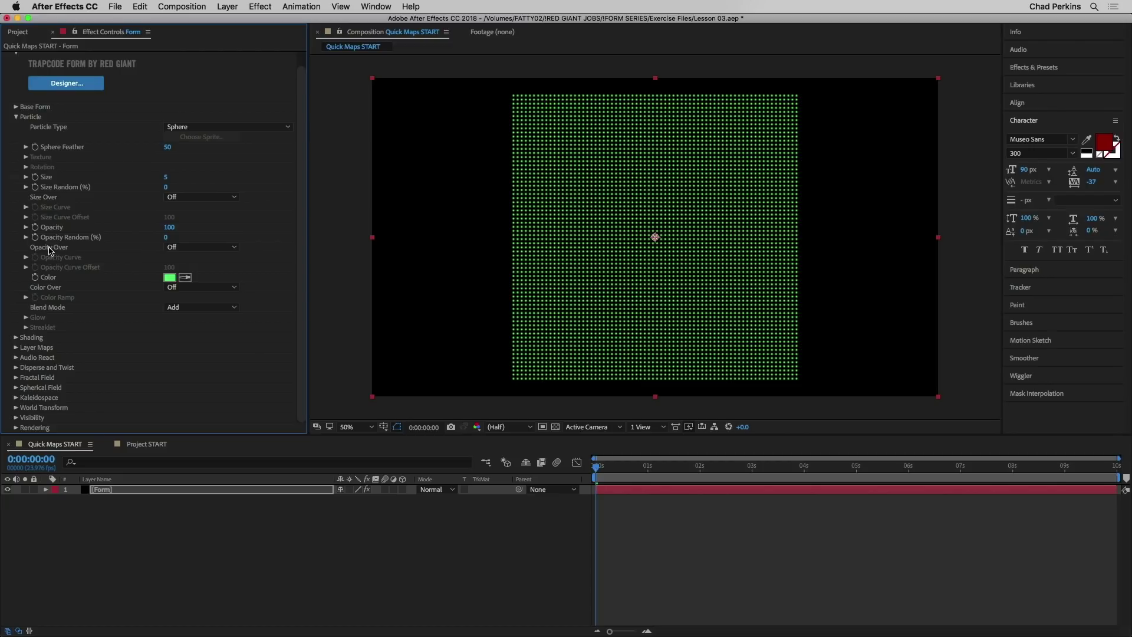
Set Opacity Over to X and reveal the Opacity Curve editor
{"action": "left_click", "coordinate": [185, 248]}
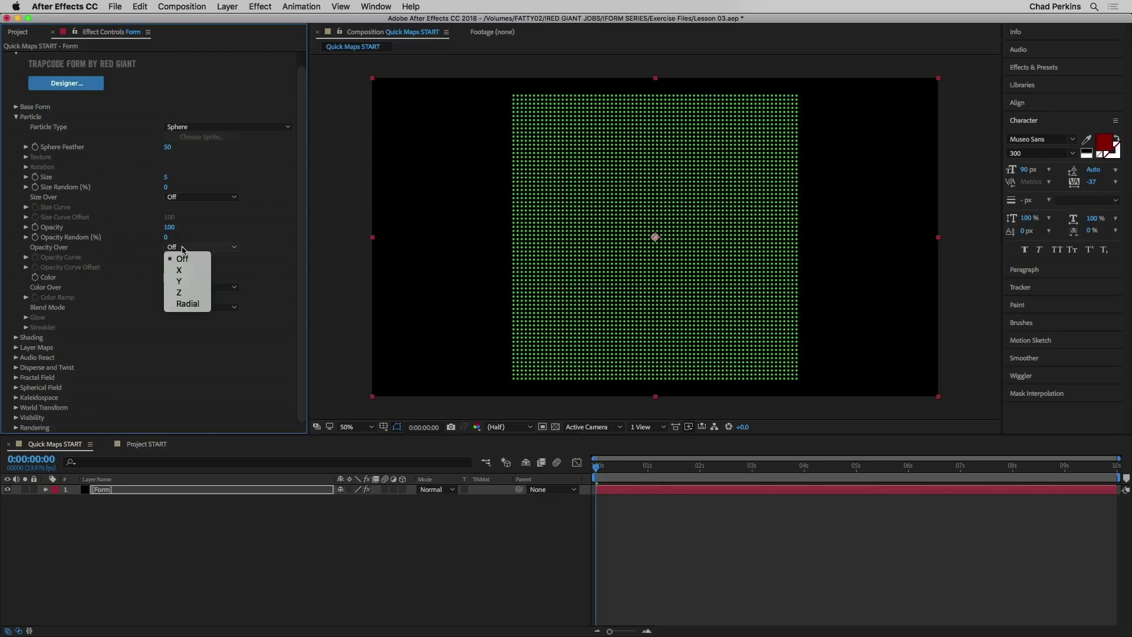
{"action": "left_click", "coordinate": [190, 270]}
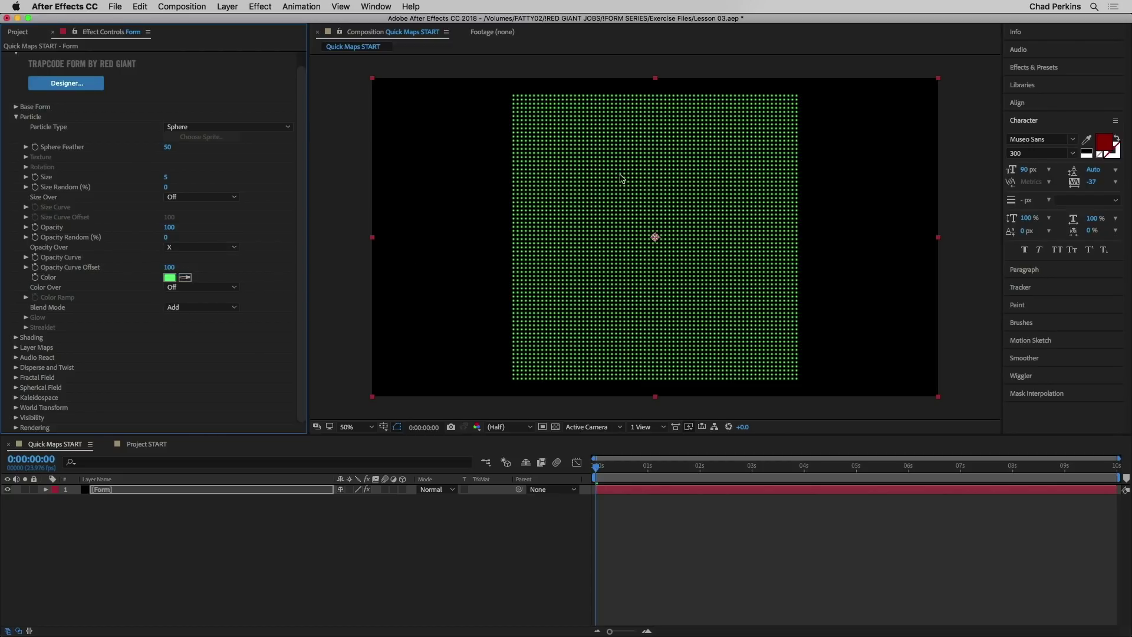
{"action": "left_click", "coordinate": [26, 257]}
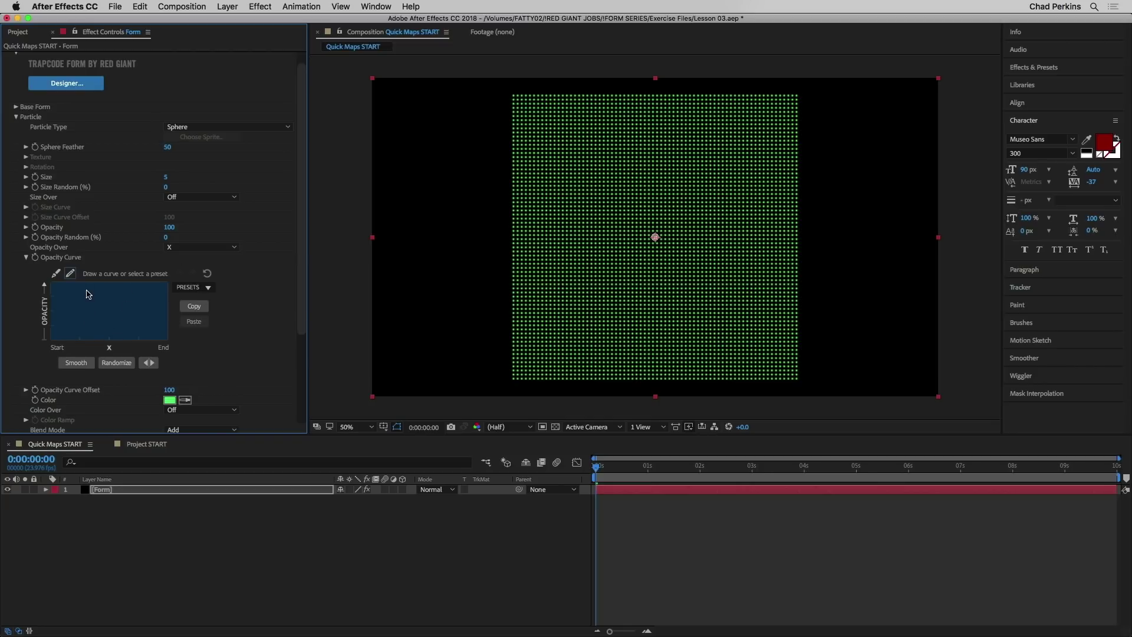
Pencil-draw a dip into the Opacity Curve, smooth it, and redraw it brighter on the right
{"action": "mouse_move", "coordinate": [91, 298]}
{"action": "left_mouse_down"}
{"action": "mouse_move", "coordinate": [99, 336]}
{"action": "mouse_move", "coordinate": [116, 338]}
{"action": "mouse_move", "coordinate": [99, 330]}
{"action": "mouse_move", "coordinate": [89, 285]}
{"action": "mouse_move", "coordinate": [116, 336]}
{"action": "mouse_move", "coordinate": [138, 282]}
{"action": "mouse_move", "coordinate": [121, 327]}
{"action": "mouse_move", "coordinate": [104, 336]}
{"action": "mouse_move", "coordinate": [88, 286]}
{"action": "mouse_move", "coordinate": [128, 330]}
{"action": "left_mouse_up"}
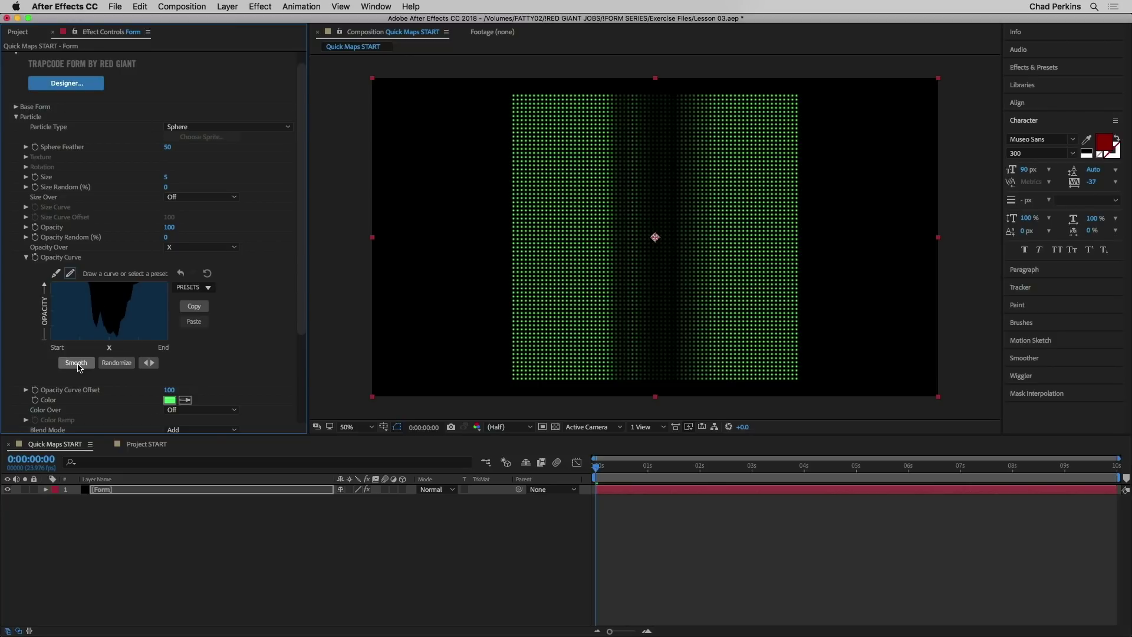
{"action": "left_click", "coordinate": [76, 363]}
{"action": "mouse_move", "coordinate": [92, 313]}
{"action": "left_mouse_down"}
{"action": "mouse_move", "coordinate": [83, 287]}
{"action": "mouse_move", "coordinate": [98, 326]}
{"action": "mouse_move", "coordinate": [100, 310]}
{"action": "mouse_move", "coordinate": [113, 323]}
{"action": "mouse_move", "coordinate": [153, 282]}
{"action": "mouse_move", "coordinate": [121, 315]}
{"action": "mouse_move", "coordinate": [96, 308]}
{"action": "mouse_move", "coordinate": [86, 289]}
{"action": "mouse_move", "coordinate": [97, 313]}
{"action": "mouse_move", "coordinate": [81, 290]}
{"action": "left_mouse_up"}
{"action": "mouse_move", "coordinate": [121, 326]}
{"action": "left_mouse_down"}
{"action": "mouse_move", "coordinate": [141, 290]}
{"action": "mouse_move", "coordinate": [126, 325]}
{"action": "mouse_move", "coordinate": [105, 324]}
{"action": "left_mouse_up"}
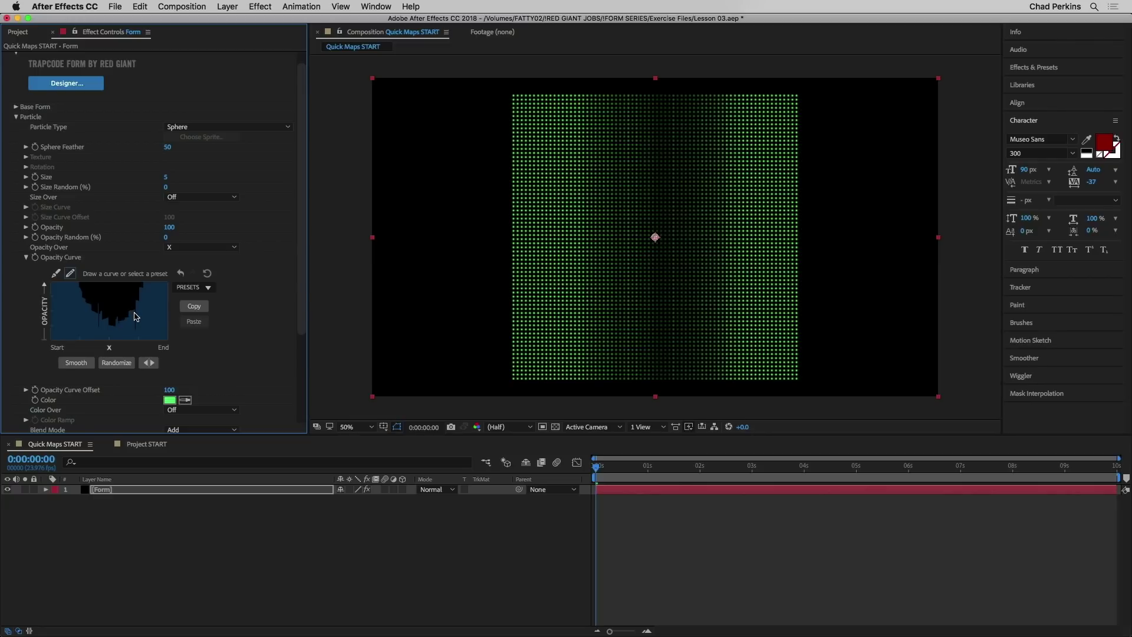
Move and raise points on the V-shaped Opacity Curve, then reset the curve to flat
{"action": "left_click", "coordinate": [56, 274]}
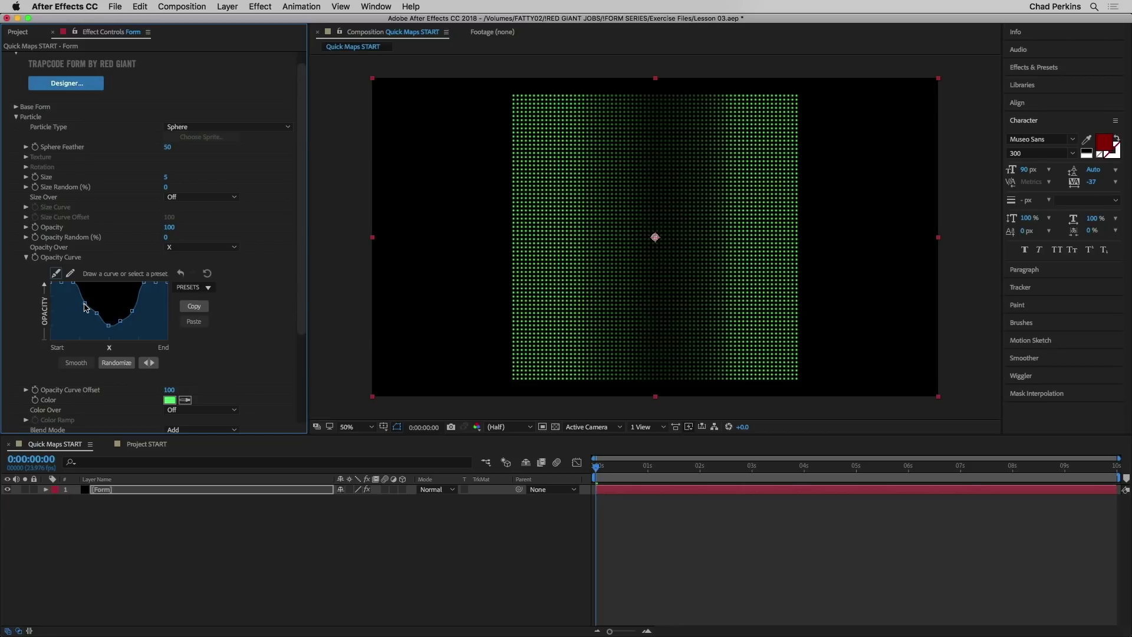
{"action": "left_click", "coordinate": [84, 304]}
{"action": "mouse_move", "coordinate": [97, 315]}
{"action": "left_mouse_down"}
{"action": "mouse_move", "coordinate": [141, 308]}
{"action": "mouse_move", "coordinate": [108, 334]}
{"action": "mouse_move", "coordinate": [82, 301]}
{"action": "left_mouse_up"}
{"action": "left_click", "coordinate": [71, 273]}
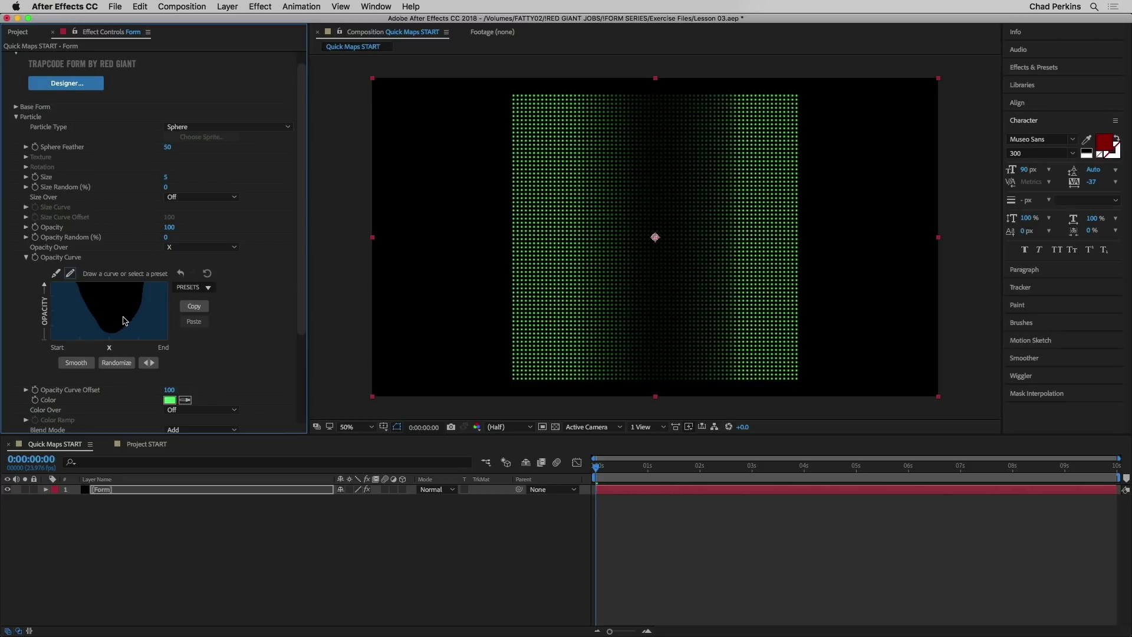
{"action": "left_click", "coordinate": [56, 274]}
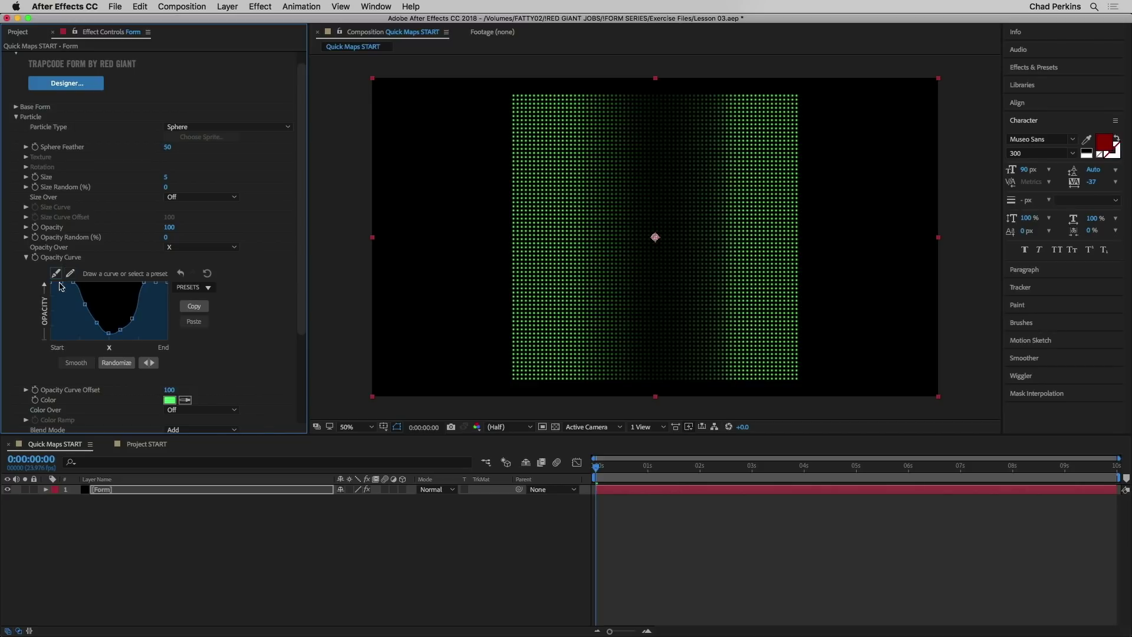
{"action": "left_click_drag", "start_coordinate": [85, 307], "coordinate": [75, 307]}
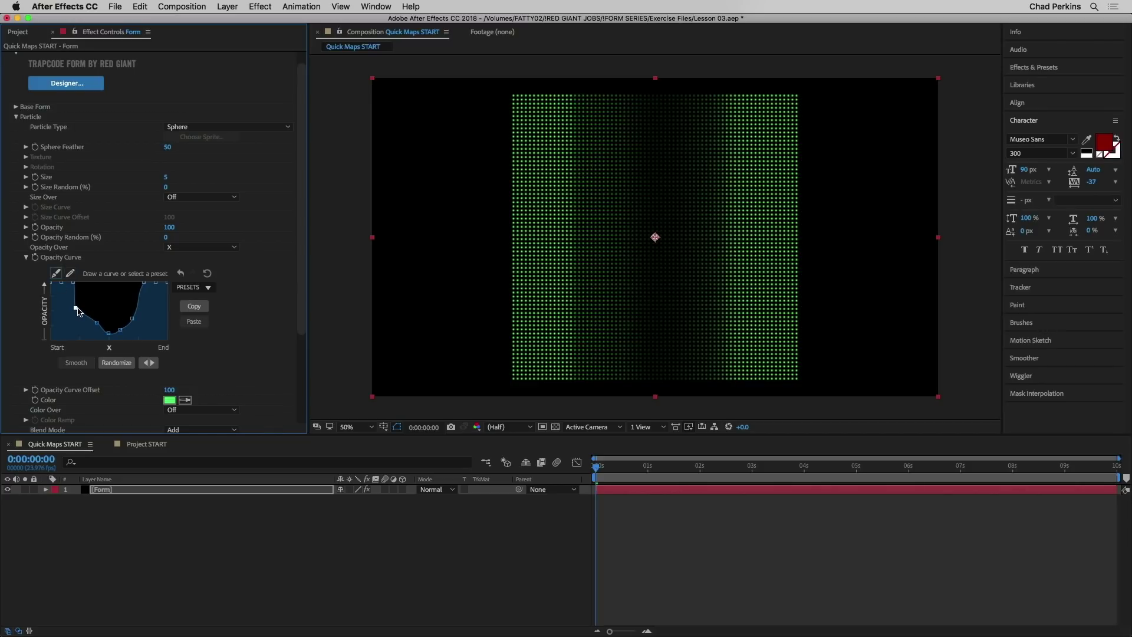
{"action": "left_click", "coordinate": [131, 323]}
{"action": "mouse_move", "coordinate": [130, 323]}
{"action": "left_mouse_down"}
{"action": "mouse_move", "coordinate": [133, 302]}
{"action": "mouse_move", "coordinate": [129, 315]}
{"action": "left_mouse_up"}
{"action": "left_click", "coordinate": [207, 274]}
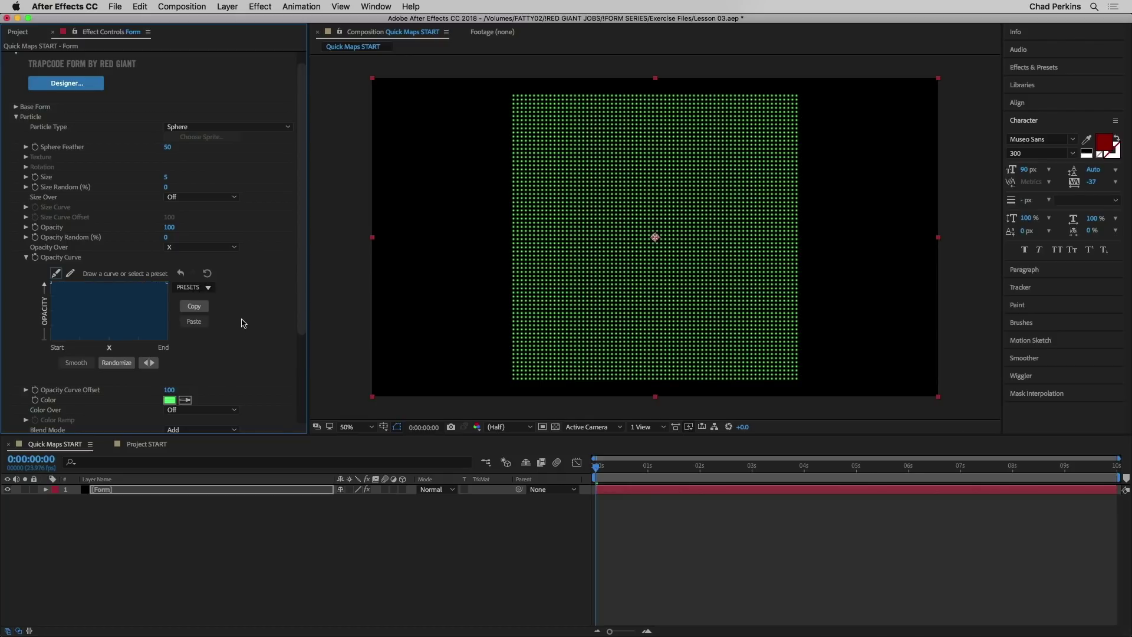
Undo and redo the Opacity Curve reset to compare flat and V shapes
{"action": "left_click", "coordinate": [181, 274]}
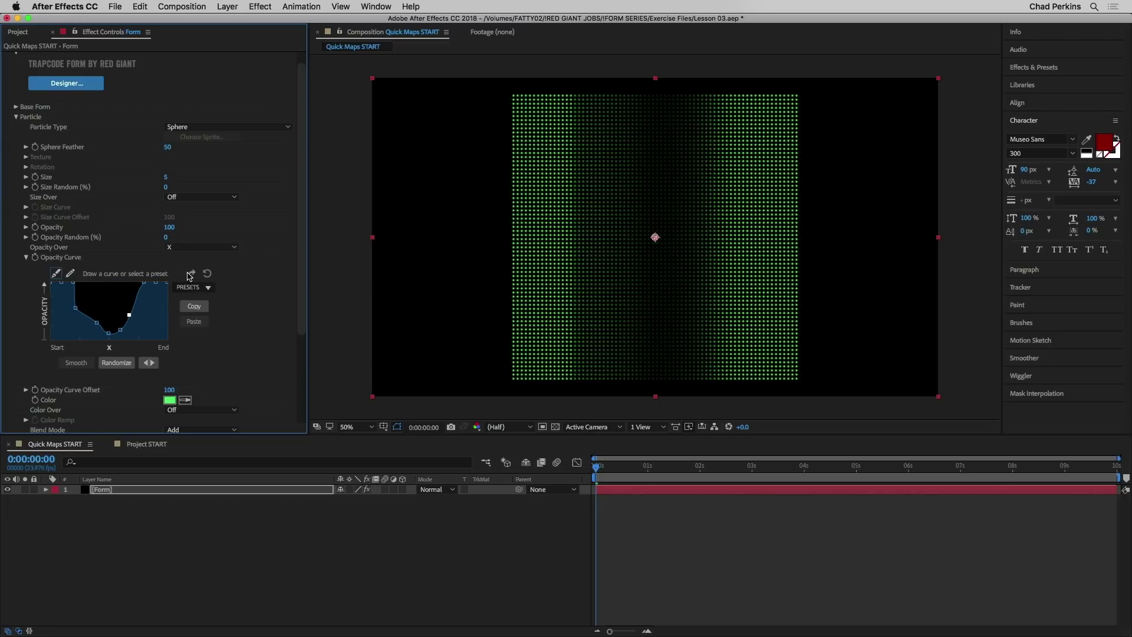
{"action": "left_click", "coordinate": [195, 274]}
{"action": "left_click", "coordinate": [181, 274]}
{"action": "left_click", "coordinate": [194, 274]}
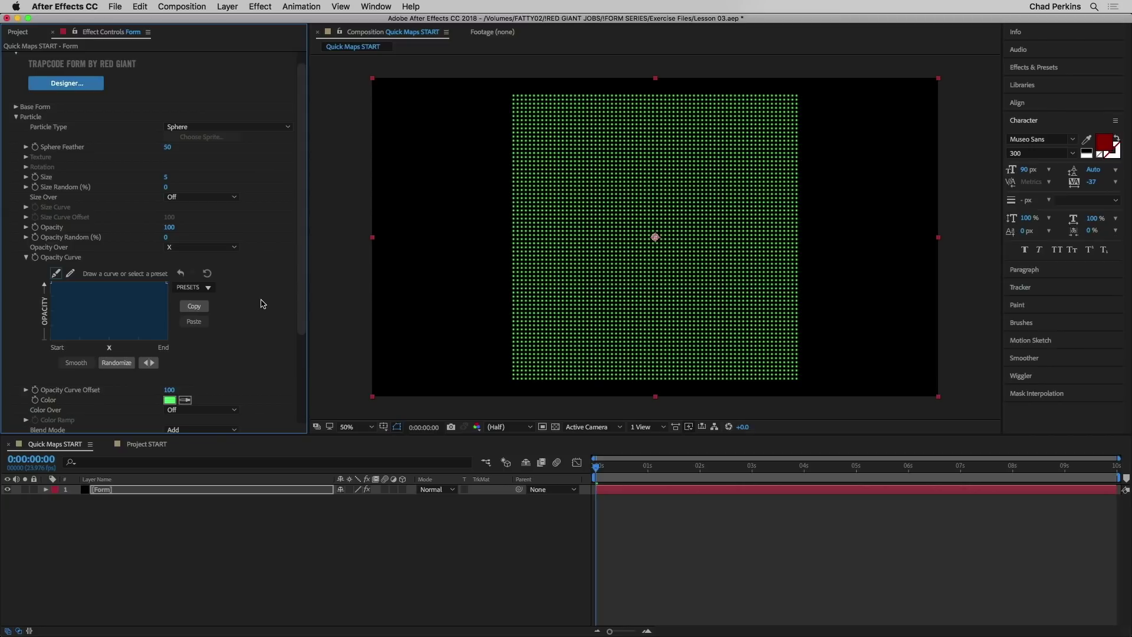
Try the first Opacity Curve preset, then apply the descending-ramp preset
{"action": "left_click", "coordinate": [207, 288]}
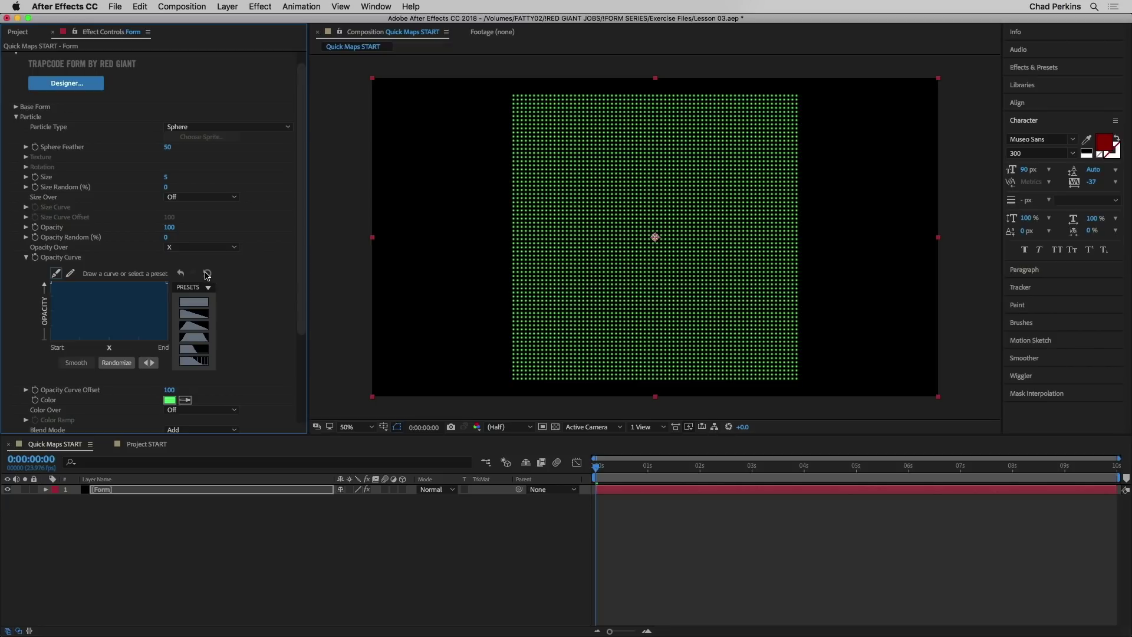
{"action": "left_click", "coordinate": [197, 304]}
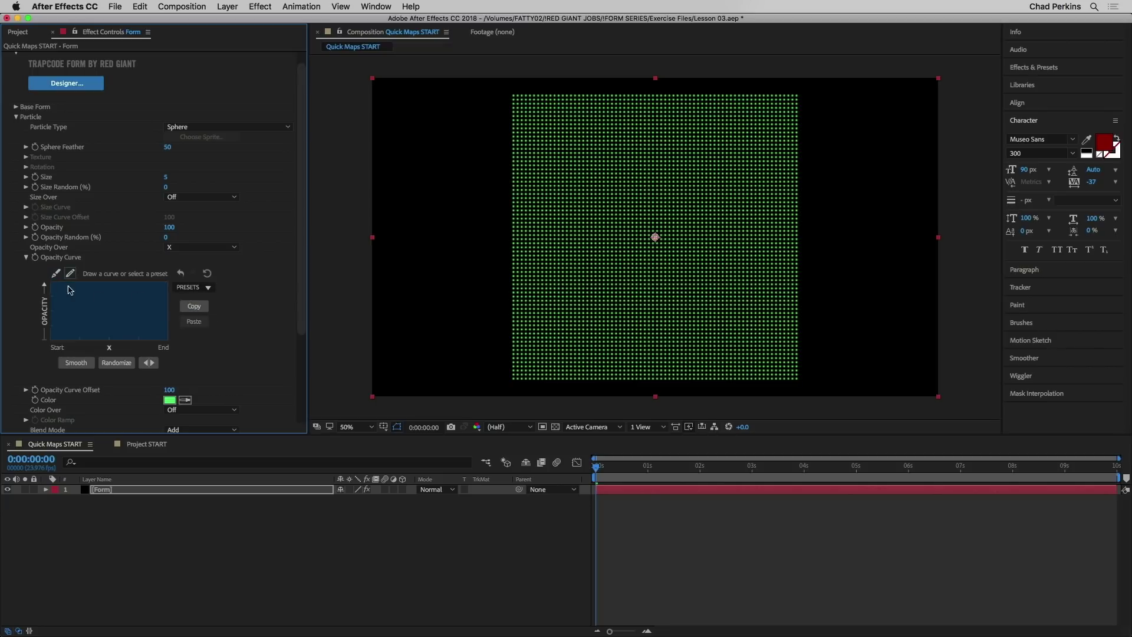
{"action": "left_click", "coordinate": [206, 291]}
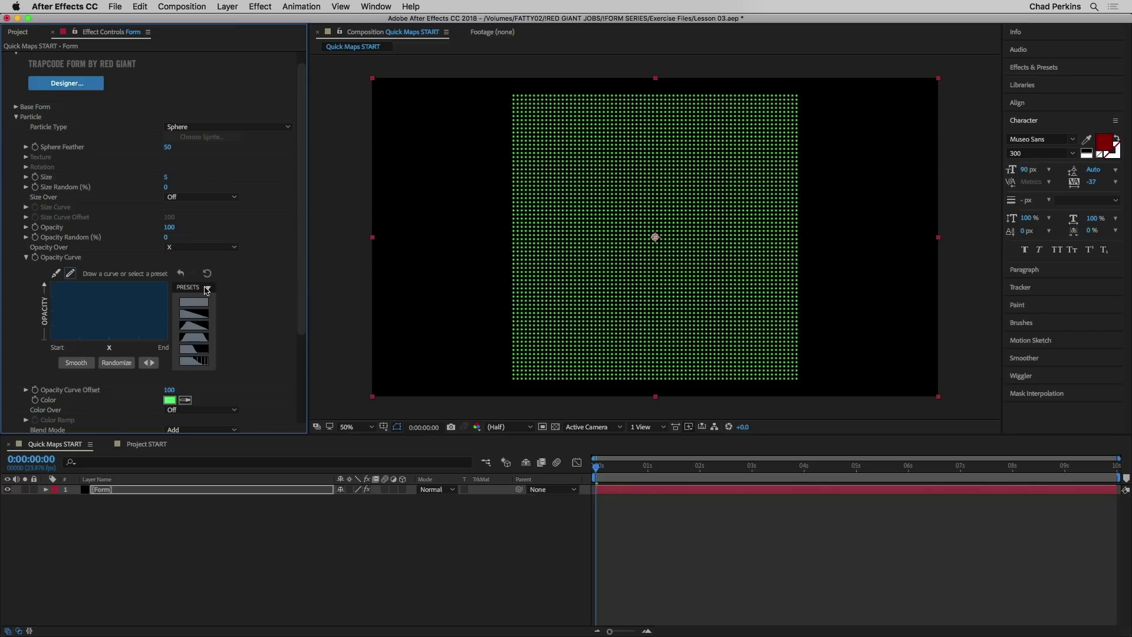
{"action": "left_click", "coordinate": [202, 316]}
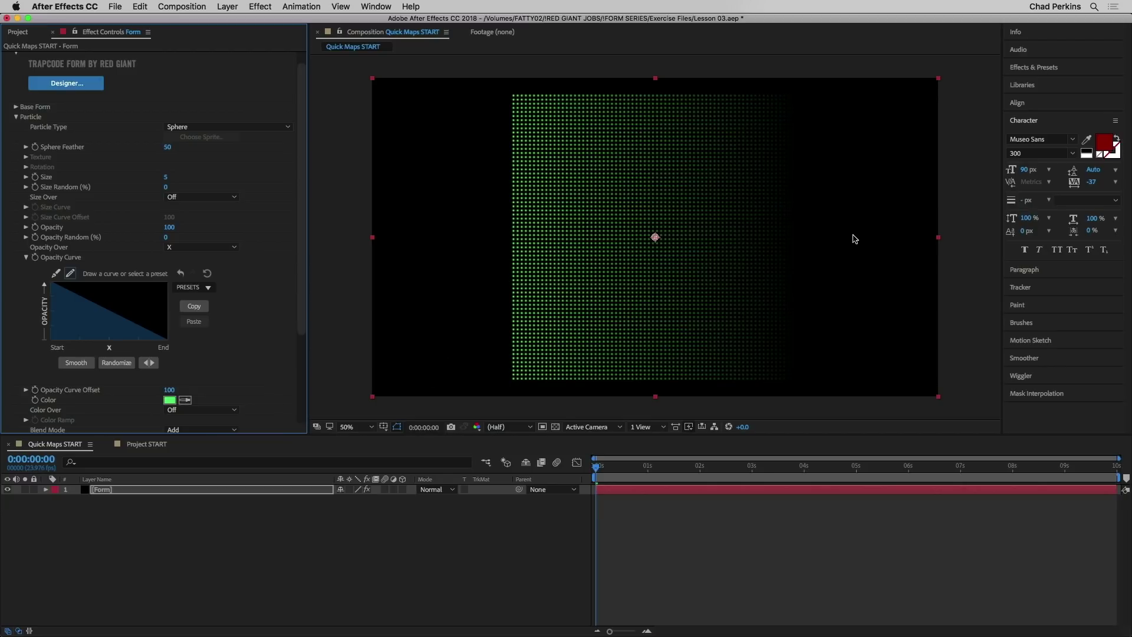
Switch Opacity Over to Y, then change it to Radial
{"action": "left_click", "coordinate": [187, 248]}
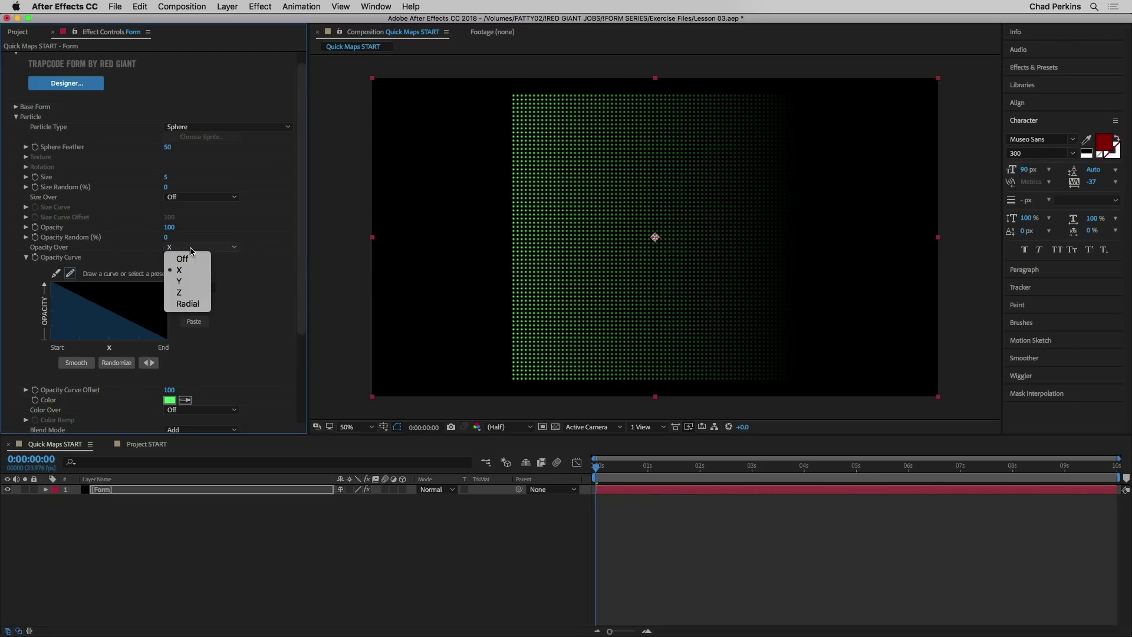
{"action": "left_click", "coordinate": [192, 281]}
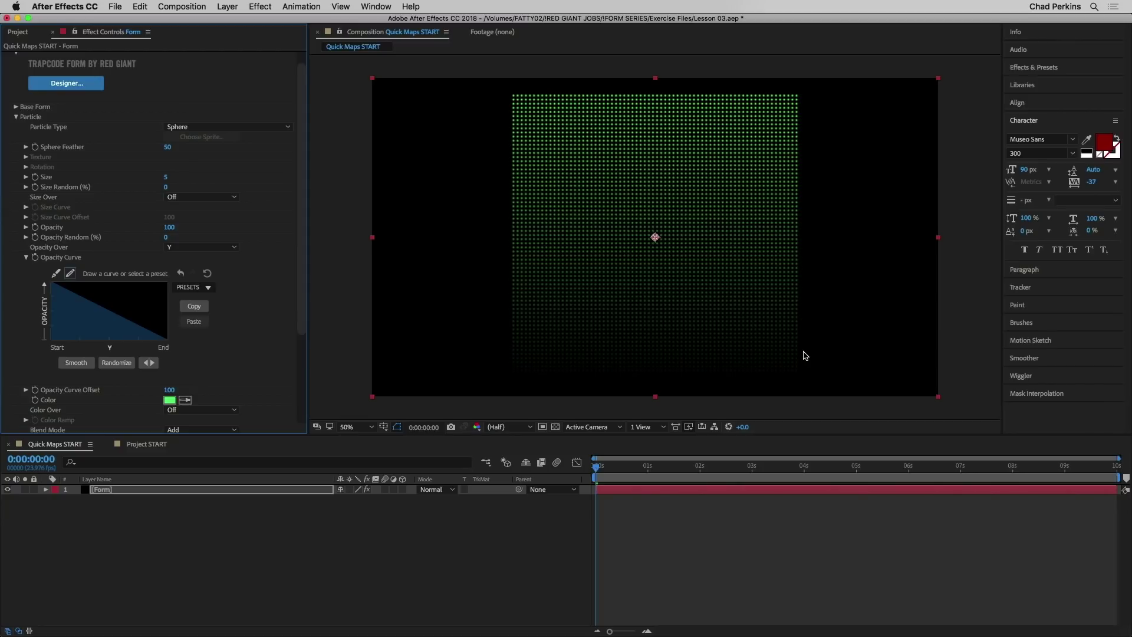
{"action": "left_click", "coordinate": [211, 249]}
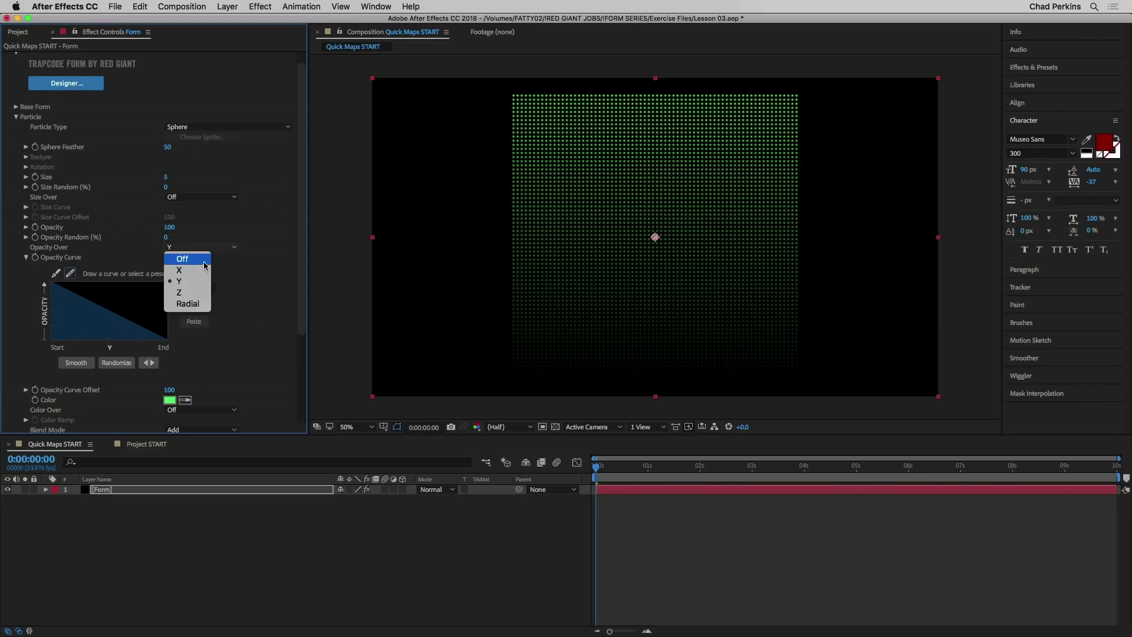
{"action": "left_click", "coordinate": [192, 304]}
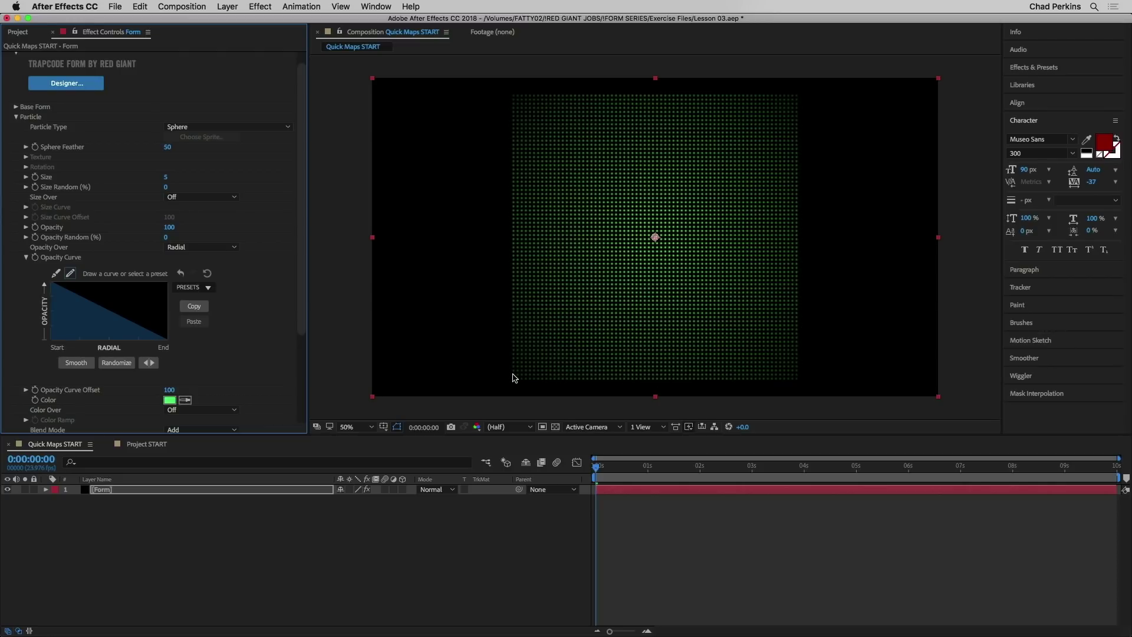
Raise the radial Opacity Curve's start, add a middle point, and pull the end inward
{"action": "left_click", "coordinate": [56, 275]}
{"action": "left_click_drag", "start_coordinate": [88, 303], "coordinate": [89, 290]}
{"action": "left_click_drag", "start_coordinate": [126, 323], "coordinate": [124, 306]}
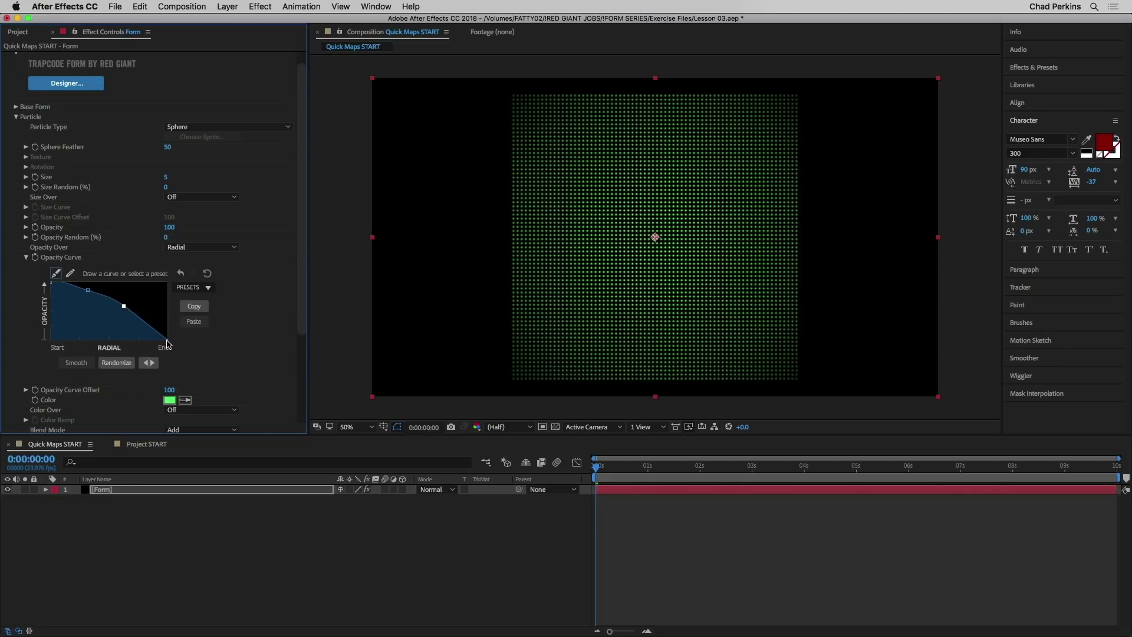
{"action": "left_click_drag", "start_coordinate": [167, 341], "coordinate": [135, 351]}
{"action": "left_click_drag", "start_coordinate": [123, 309], "coordinate": [78, 297]}
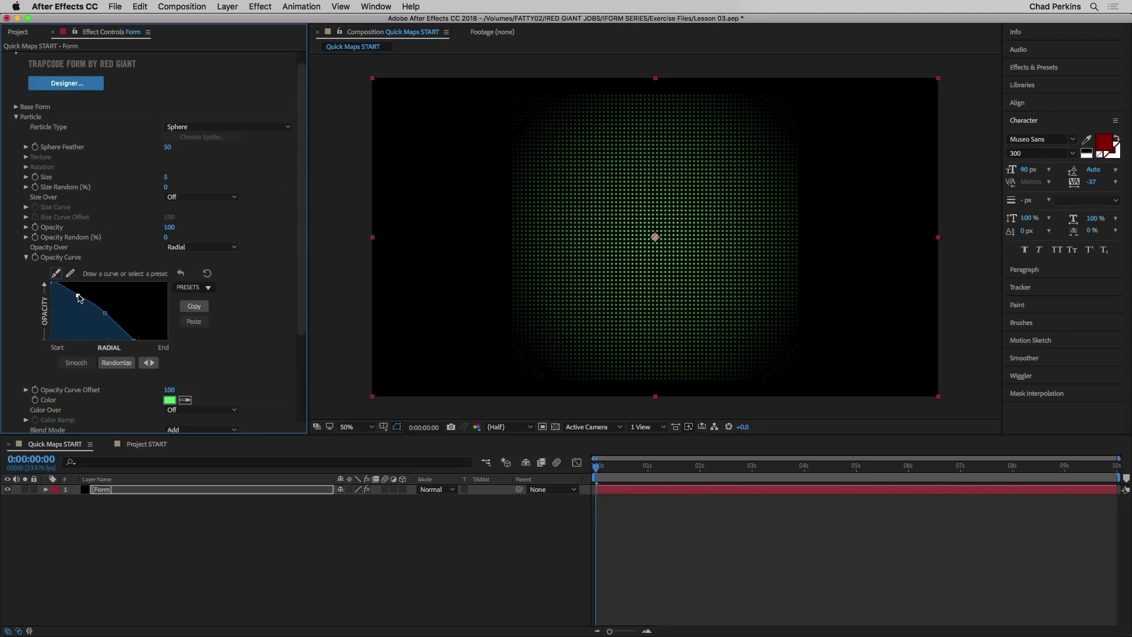
{"action": "mouse_move", "coordinate": [133, 341]}
{"action": "left_mouse_down"}
{"action": "mouse_move", "coordinate": [111, 345]}
{"action": "mouse_move", "coordinate": [135, 343]}
{"action": "left_mouse_up"}
Mirror the Opacity Curve back and forth to compare rising and falling shapes
{"action": "left_click", "coordinate": [148, 364]}
{"action": "left_click", "coordinate": [149, 363]}
{"action": "left_click", "coordinate": [149, 363]}
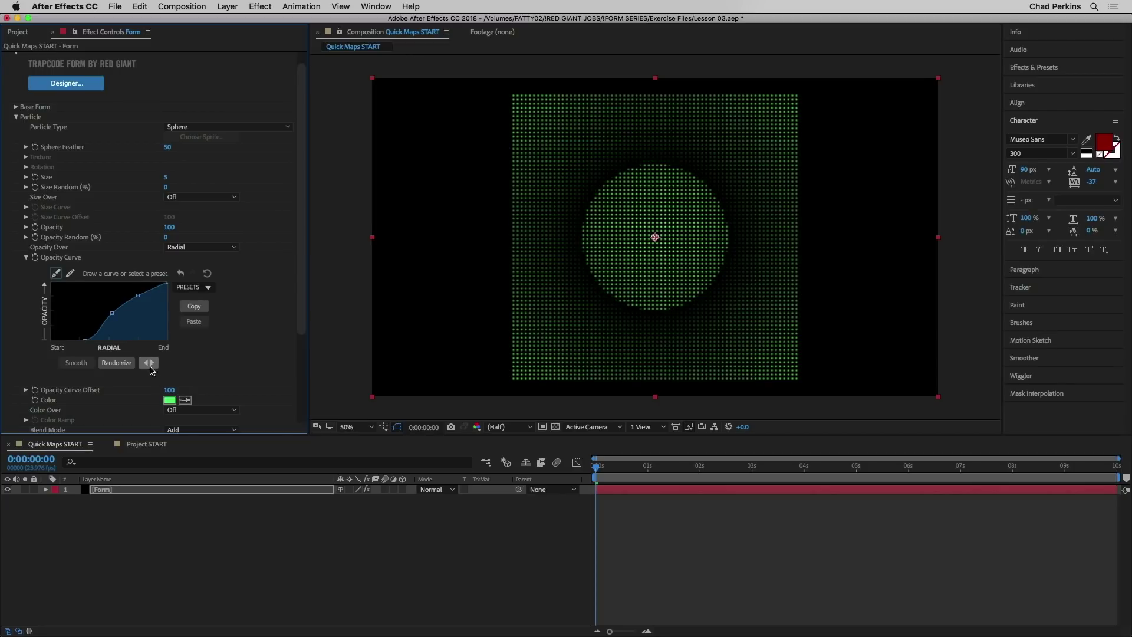
{"action": "left_click", "coordinate": [151, 363]}
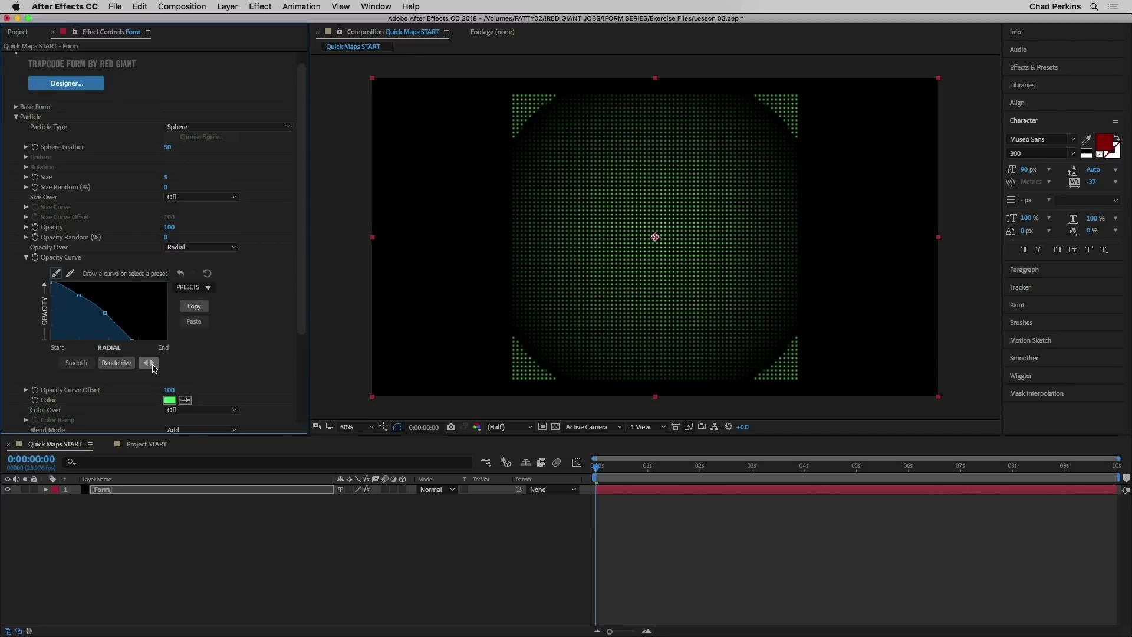
{"action": "left_click", "coordinate": [150, 364]}
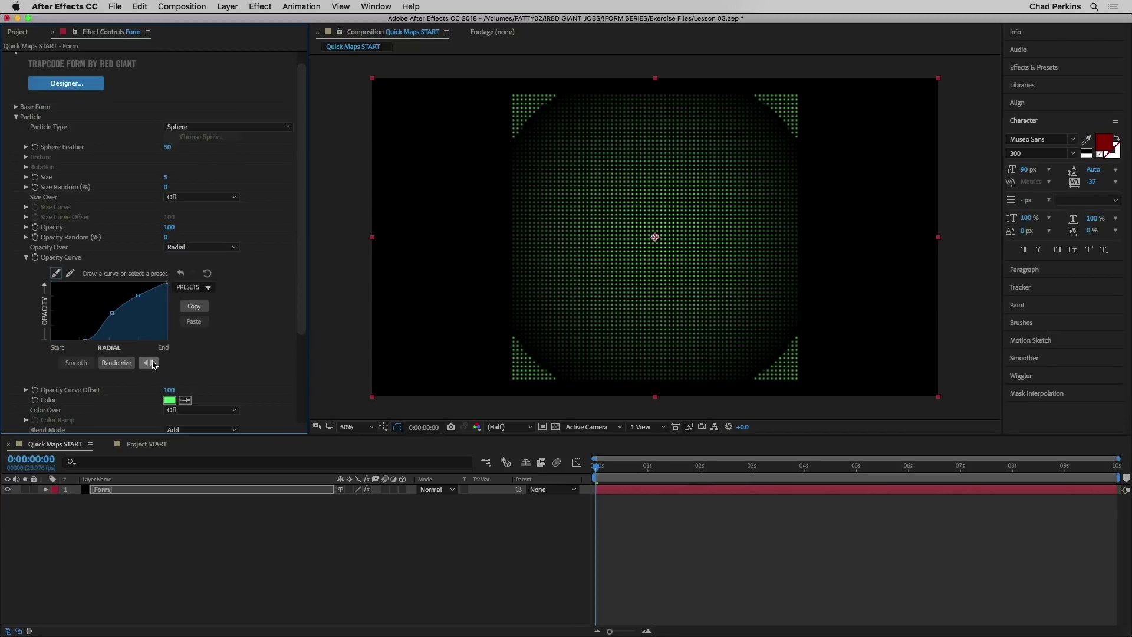
Adjust the curve's start, add a low point, mirror it, then randomize the curve
{"action": "mouse_move", "coordinate": [65, 337]}
{"action": "left_mouse_down"}
{"action": "mouse_move", "coordinate": [69, 350]}
{"action": "mouse_move", "coordinate": [53, 346]}
{"action": "left_mouse_up"}
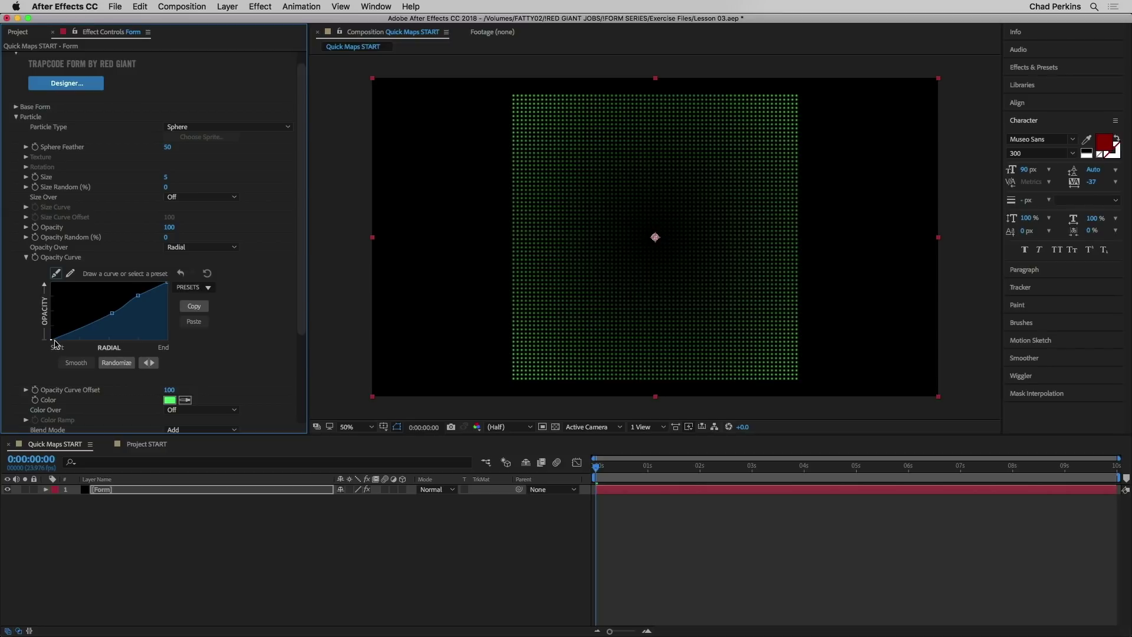
{"action": "left_click_drag", "start_coordinate": [75, 338], "coordinate": [77, 335]}
{"action": "left_click", "coordinate": [148, 363]}
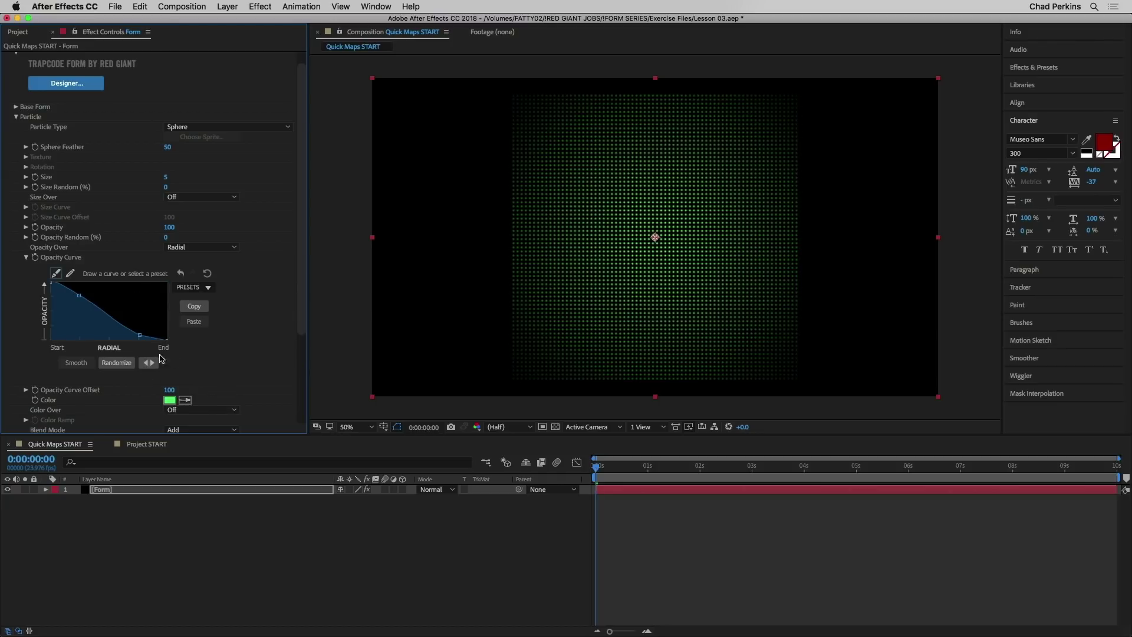
{"action": "left_click", "coordinate": [72, 274]}
{"action": "left_click", "coordinate": [118, 364]}
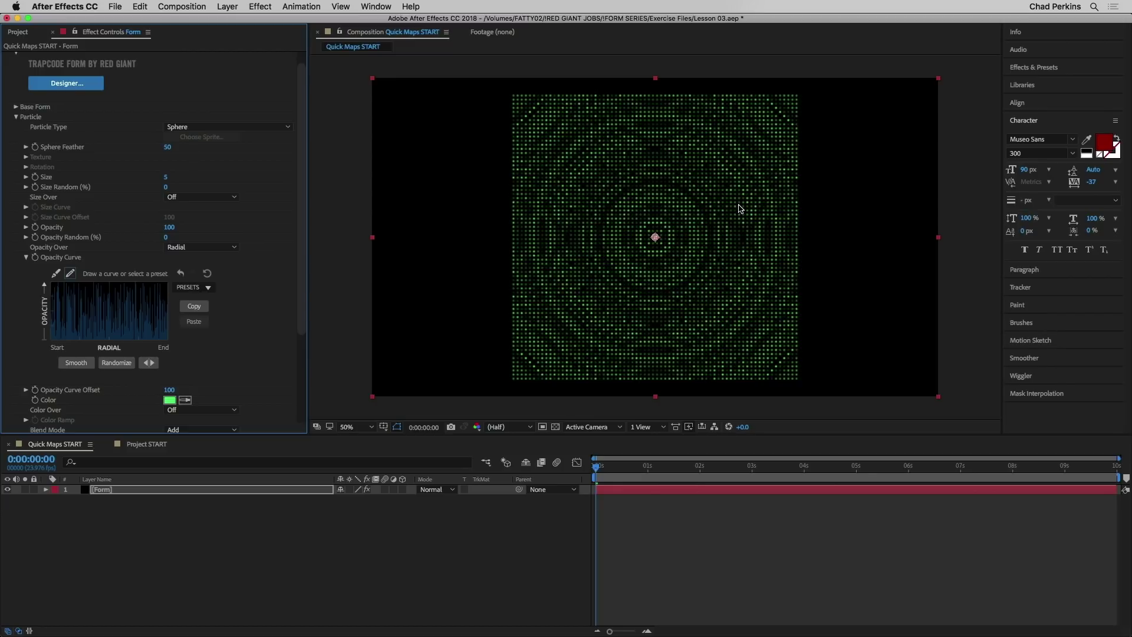
Try Opacity Over X then Y, copy the random opacity curve, then turn Opacity Over off
{"action": "left_click", "coordinate": [203, 247]}
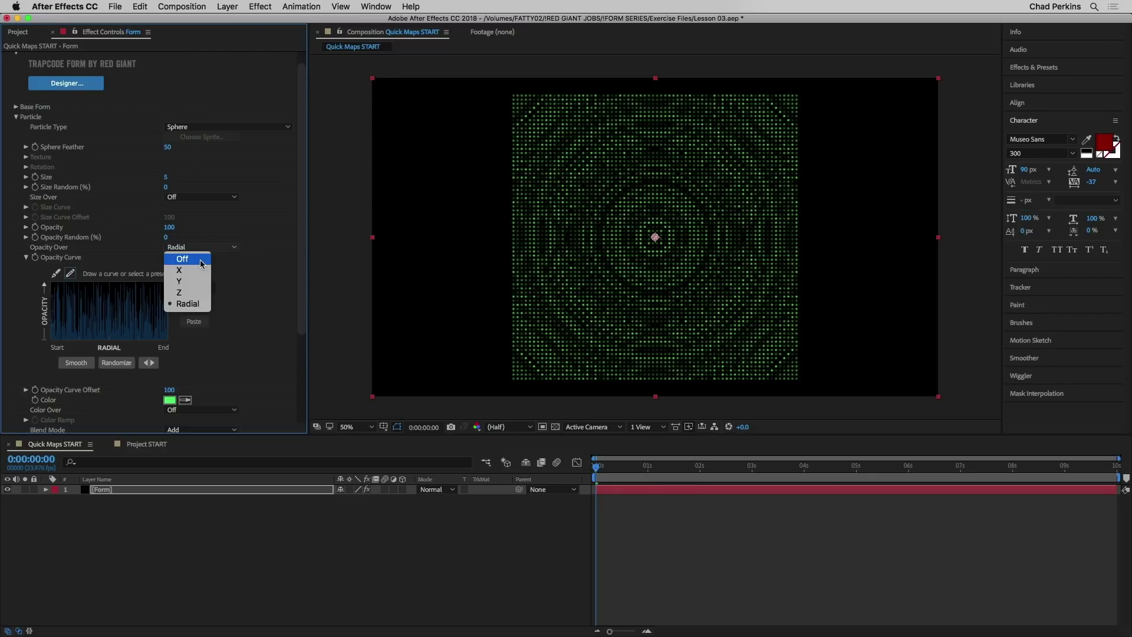
{"action": "left_click", "coordinate": [180, 271]}
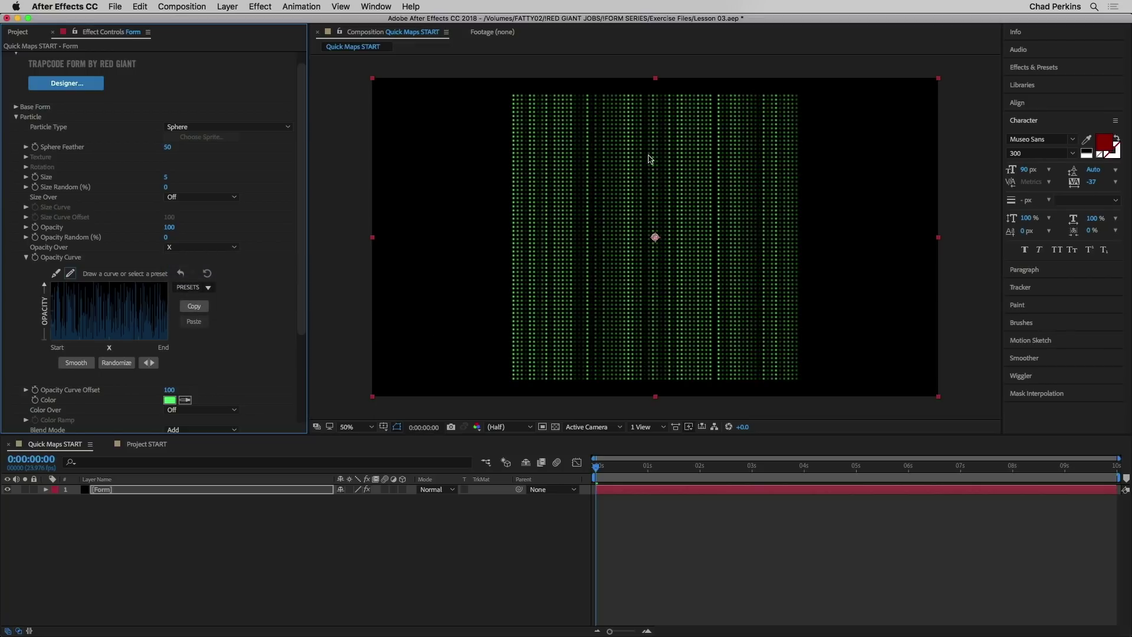
{"action": "left_click", "coordinate": [182, 248]}
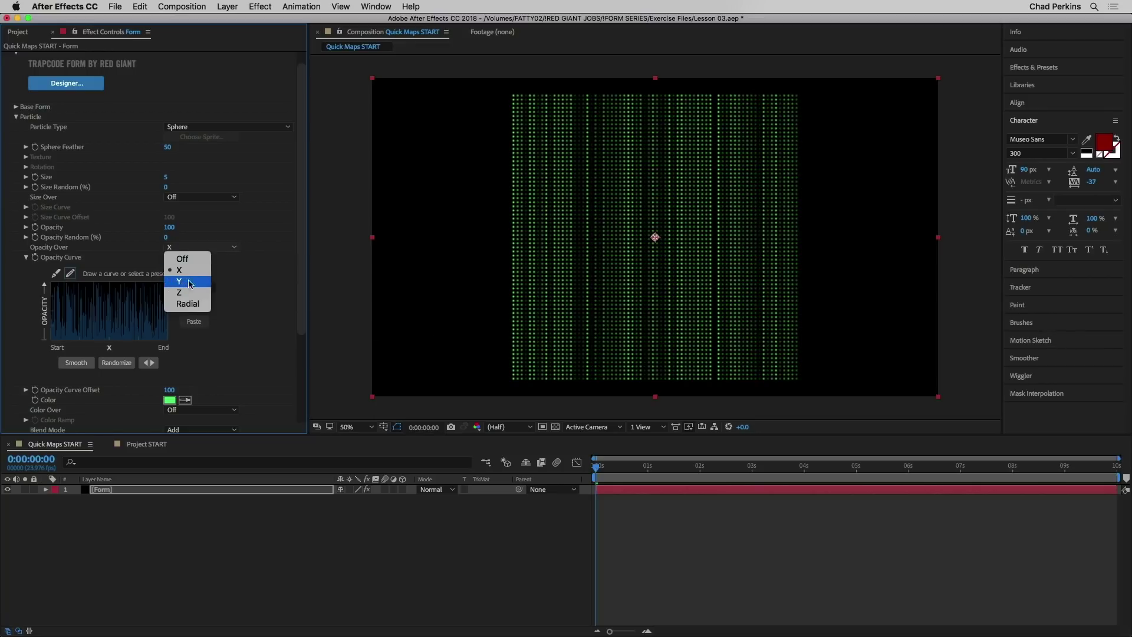
{"action": "left_click", "coordinate": [188, 279]}
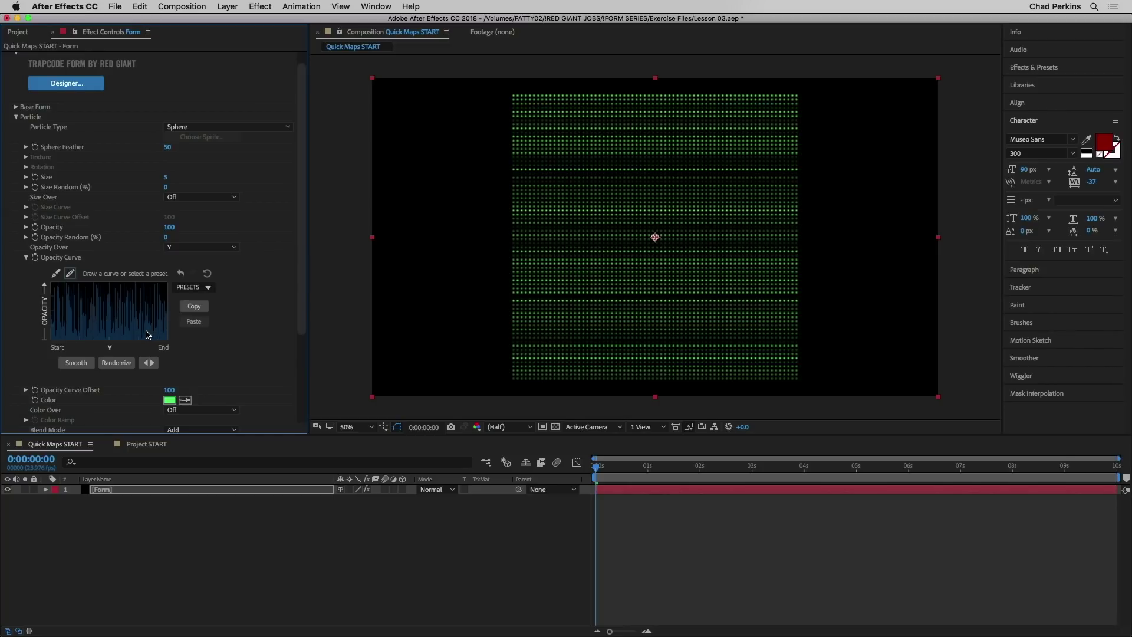
{"action": "left_click", "coordinate": [195, 310]}
{"action": "left_click", "coordinate": [195, 309]}
{"action": "left_click", "coordinate": [189, 250]}
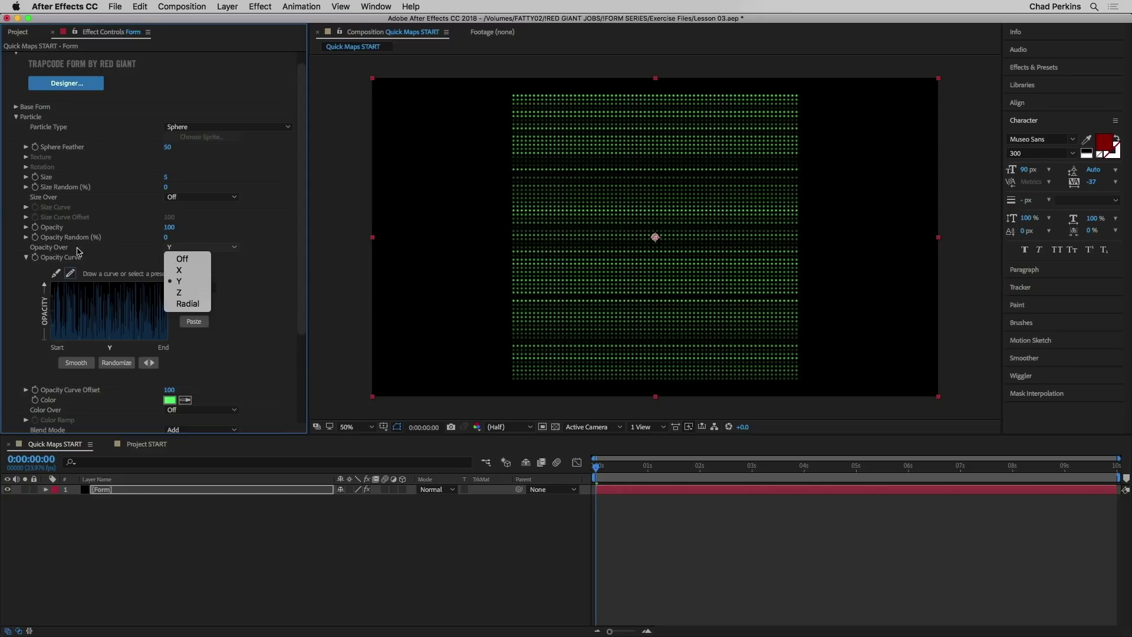
{"action": "left_click", "coordinate": [183, 259]}
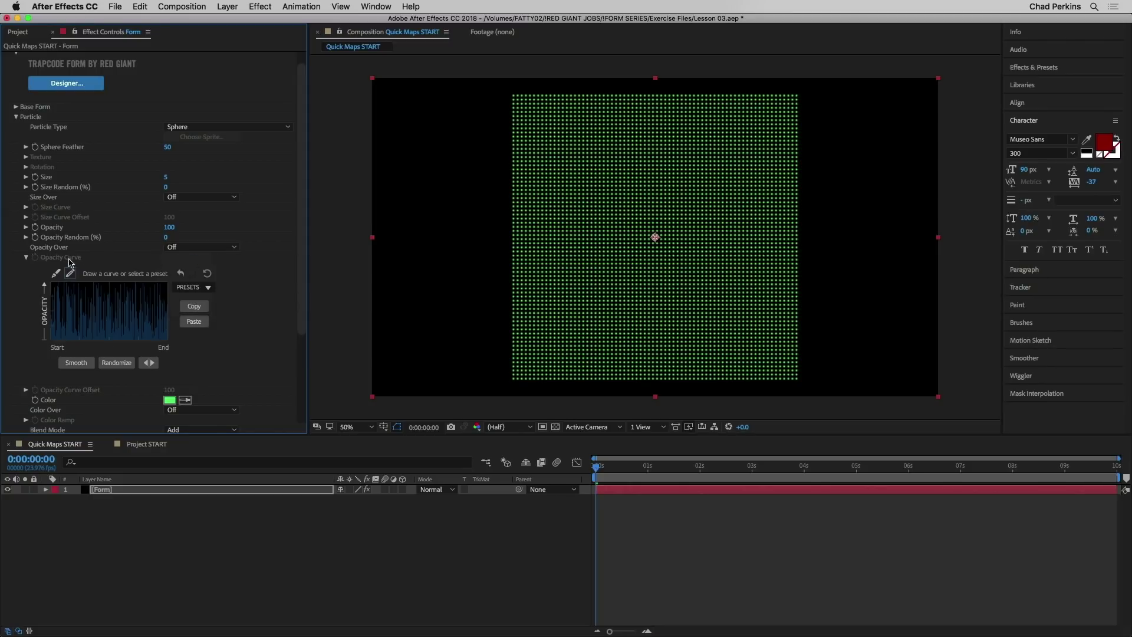
Vary Form particle size over Y with the pasted noisy Size Curve, making particles slightly larger
{"action": "left_click", "coordinate": [26, 258]}
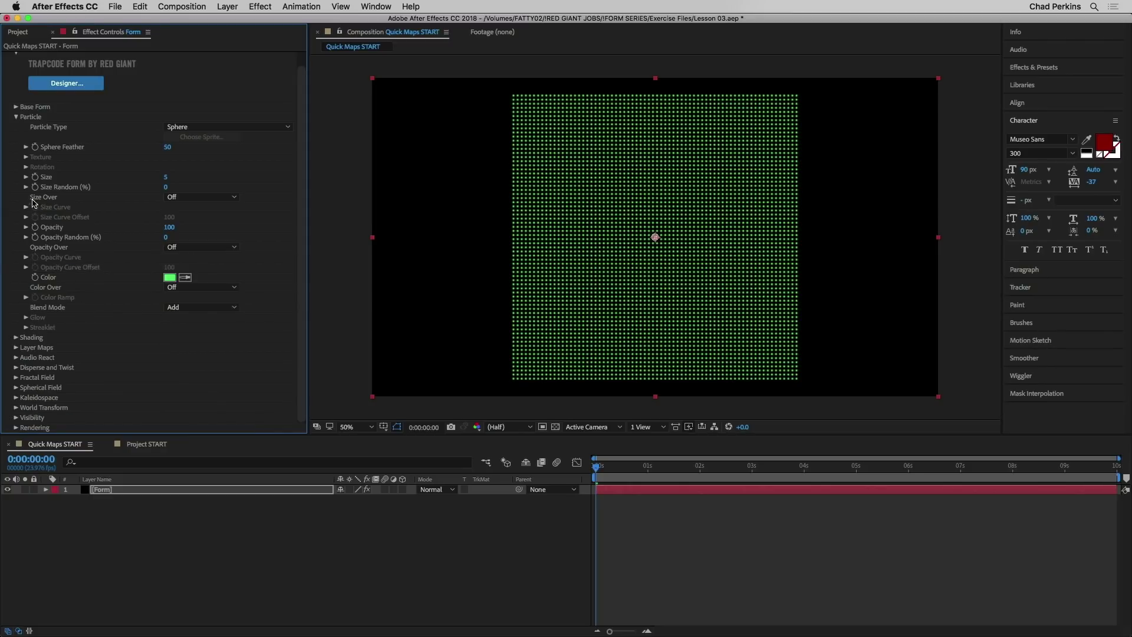
{"action": "left_click", "coordinate": [182, 197]}
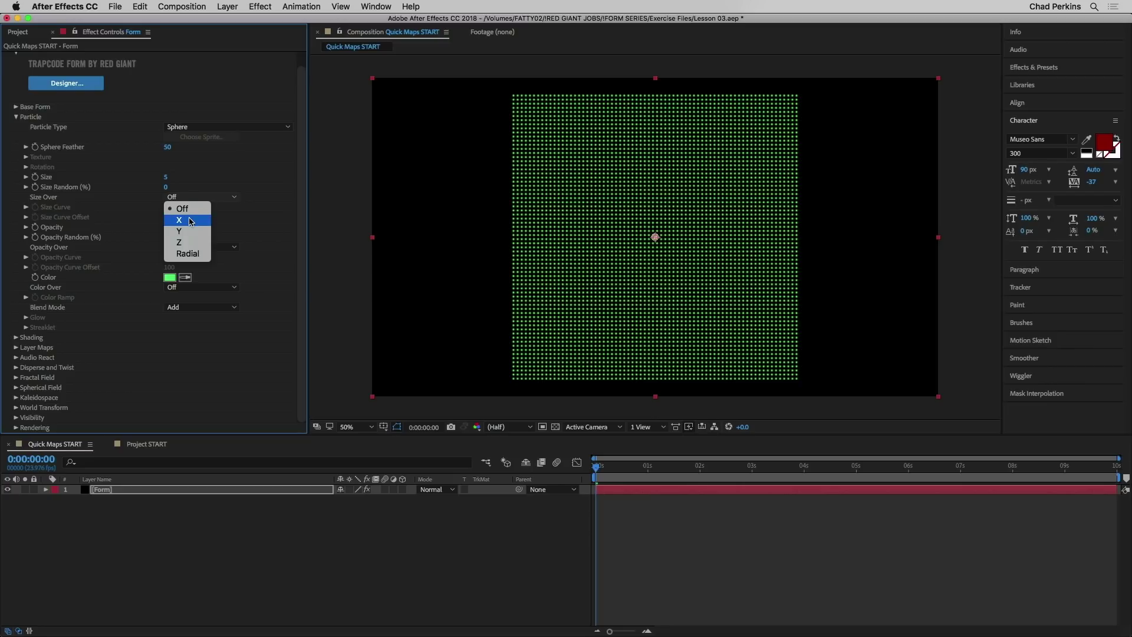
{"action": "left_click", "coordinate": [189, 220]}
{"action": "left_click", "coordinate": [199, 200]}
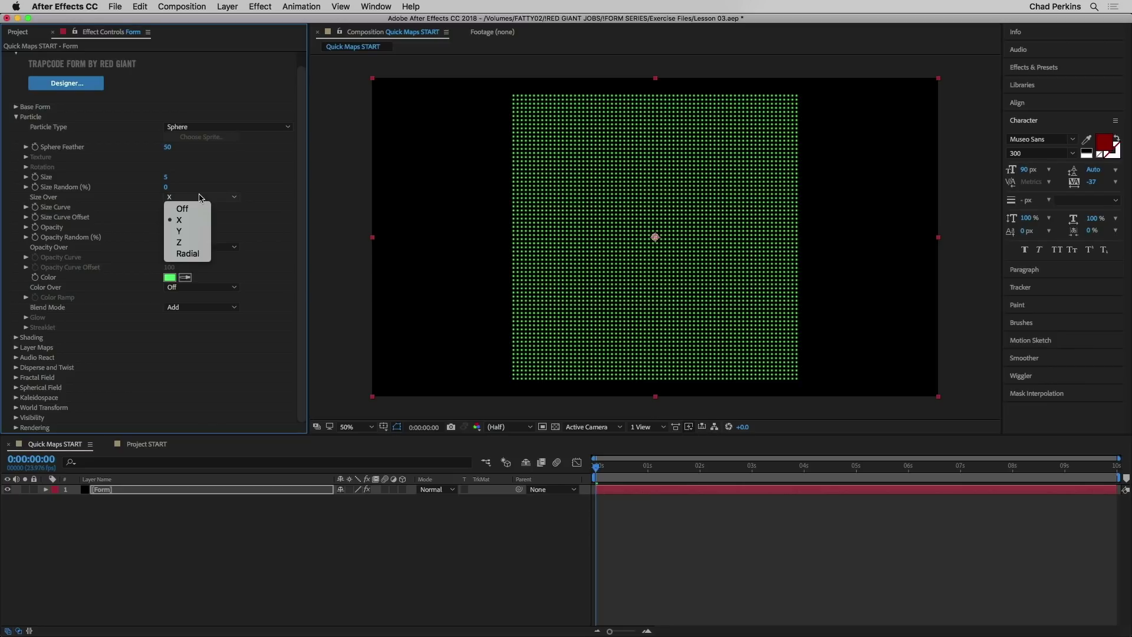
{"action": "left_click", "coordinate": [192, 231]}
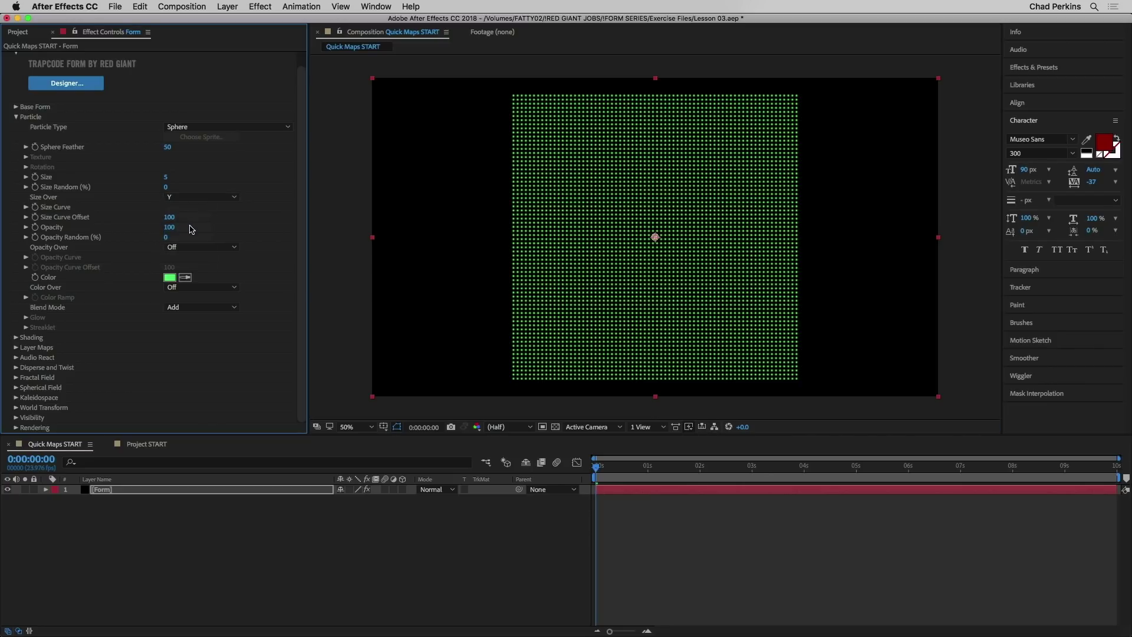
{"action": "left_click", "coordinate": [26, 207]}
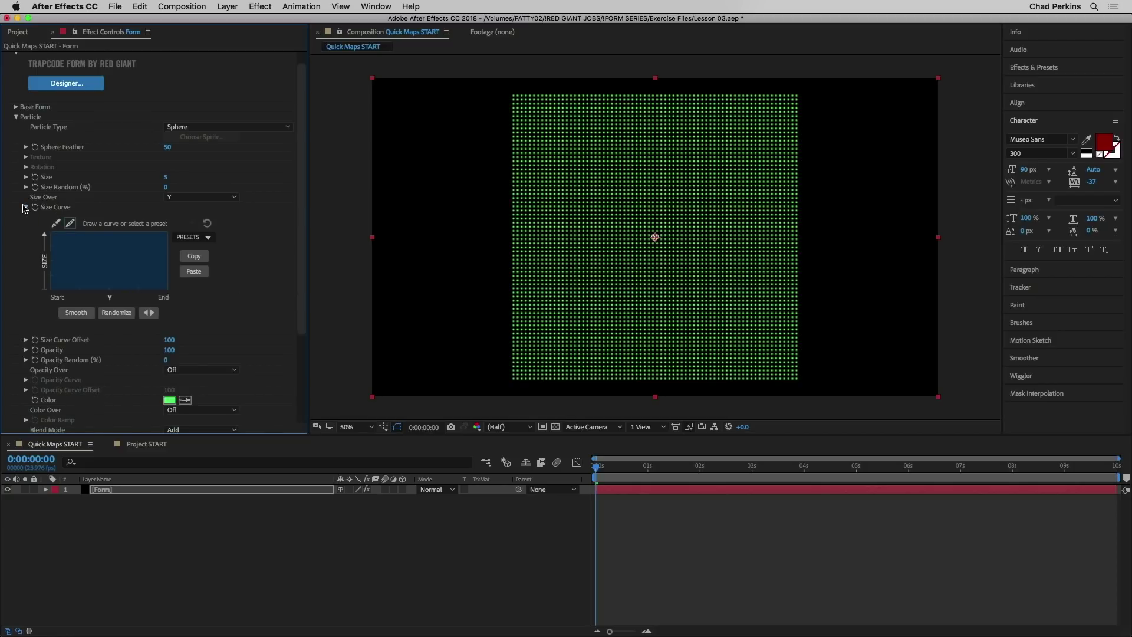
{"action": "left_click", "coordinate": [194, 272]}
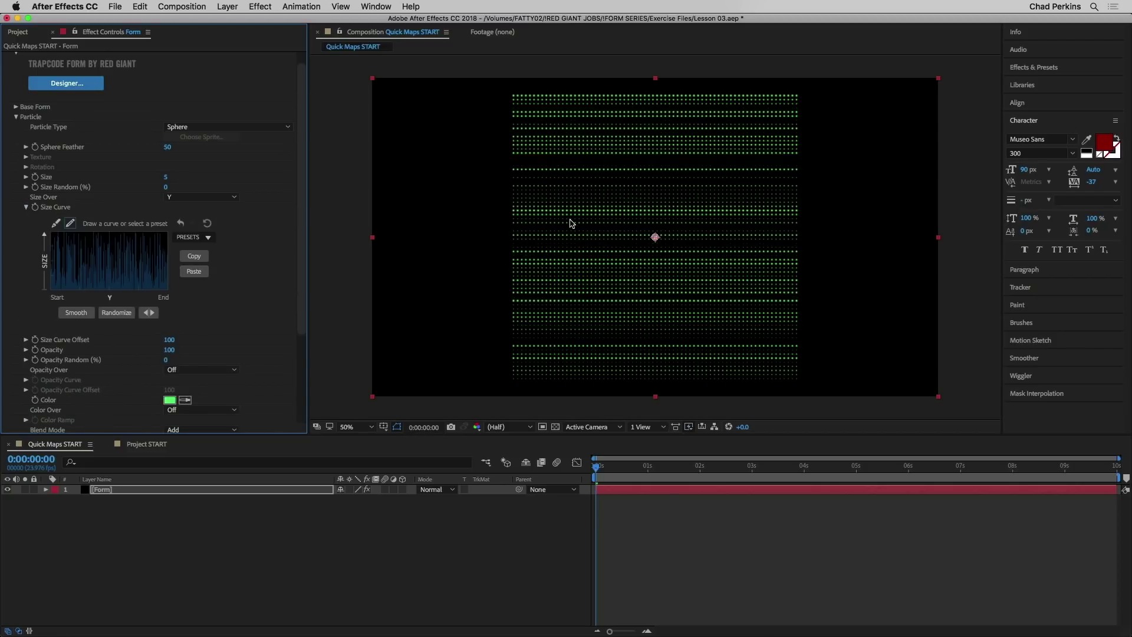
{"action": "left_click_drag", "start_coordinate": [167, 177], "coordinate": [211, 178]}
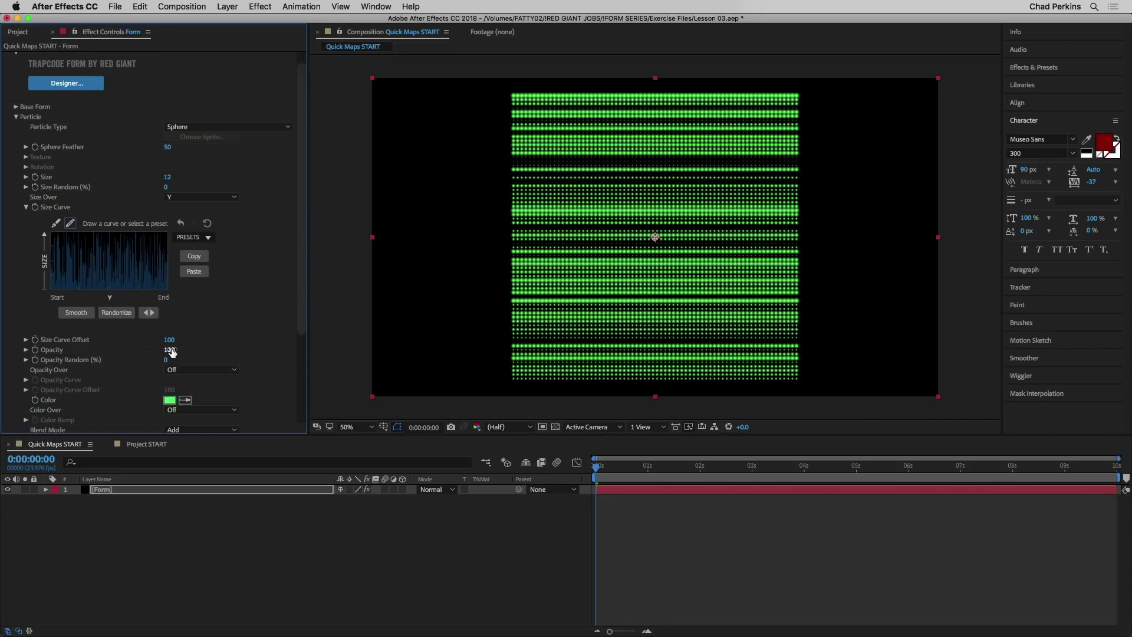
Scrub particle Size up to 12, try other Size Curve Offset values, then set it to 100
{"action": "mouse_move", "coordinate": [170, 340]}
{"action": "left_mouse_down"}
{"action": "mouse_move", "coordinate": [193, 337]}
{"action": "mouse_move", "coordinate": [169, 339]}
{"action": "left_mouse_up"}
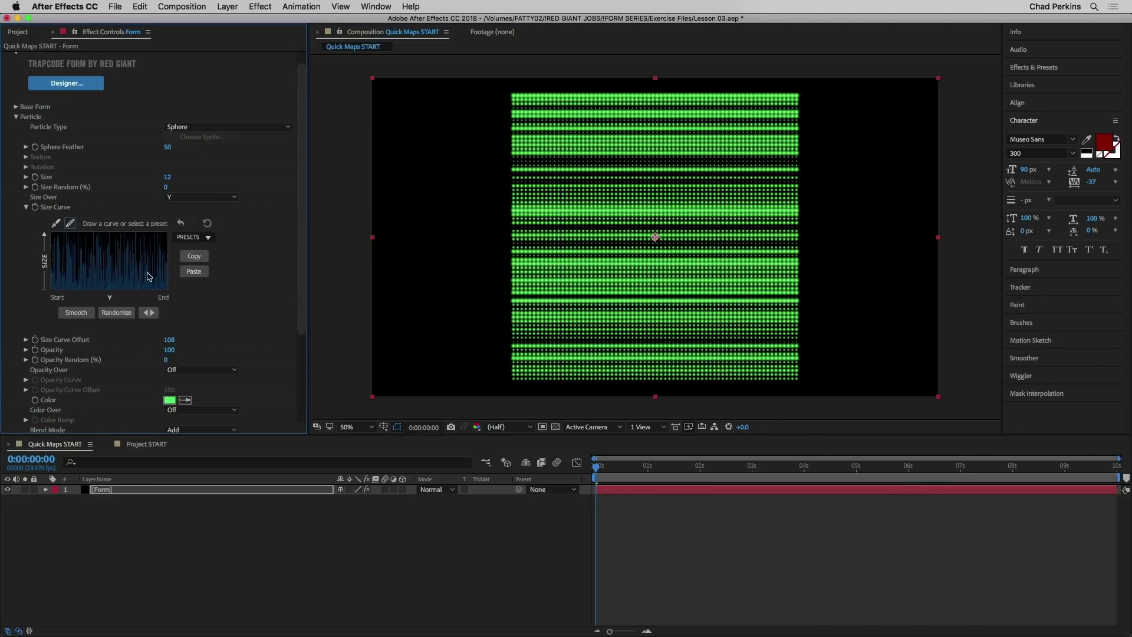
{"action": "mouse_move", "coordinate": [169, 339]}
{"action": "left_mouse_down"}
{"action": "mouse_move", "coordinate": [130, 342]}
{"action": "mouse_move", "coordinate": [171, 339]}
{"action": "left_mouse_up"}
{"action": "left_click", "coordinate": [165, 340]}
{"action": "type", "text": "100"}
{"action": "key", "text": "Return"}
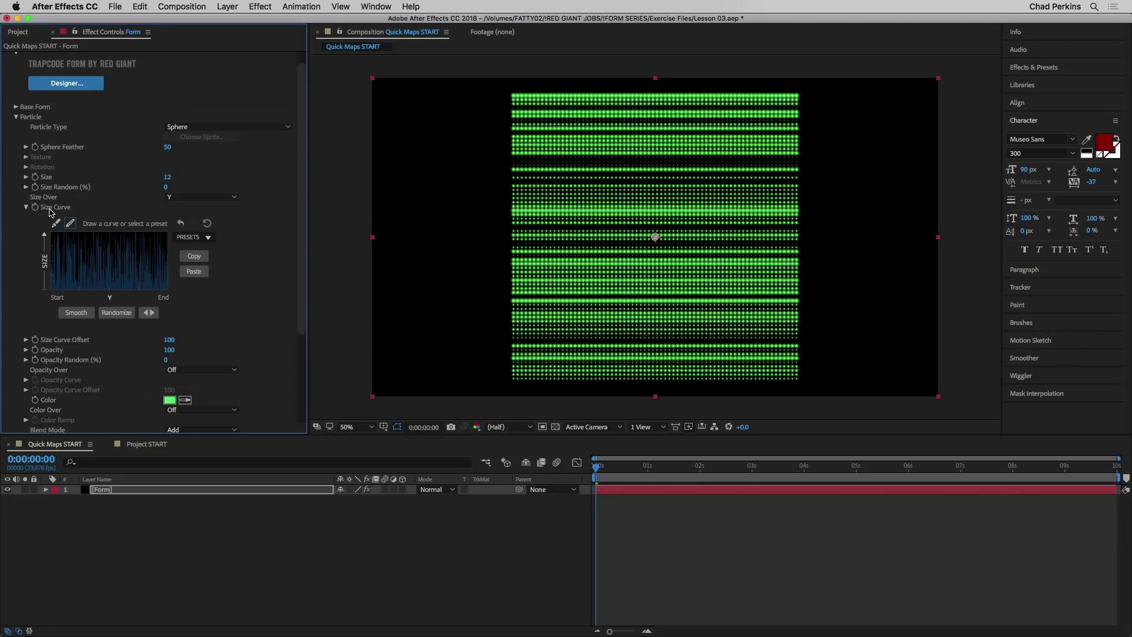
{"action": "left_click_drag", "start_coordinate": [643, 467], "coordinate": [648, 469]}
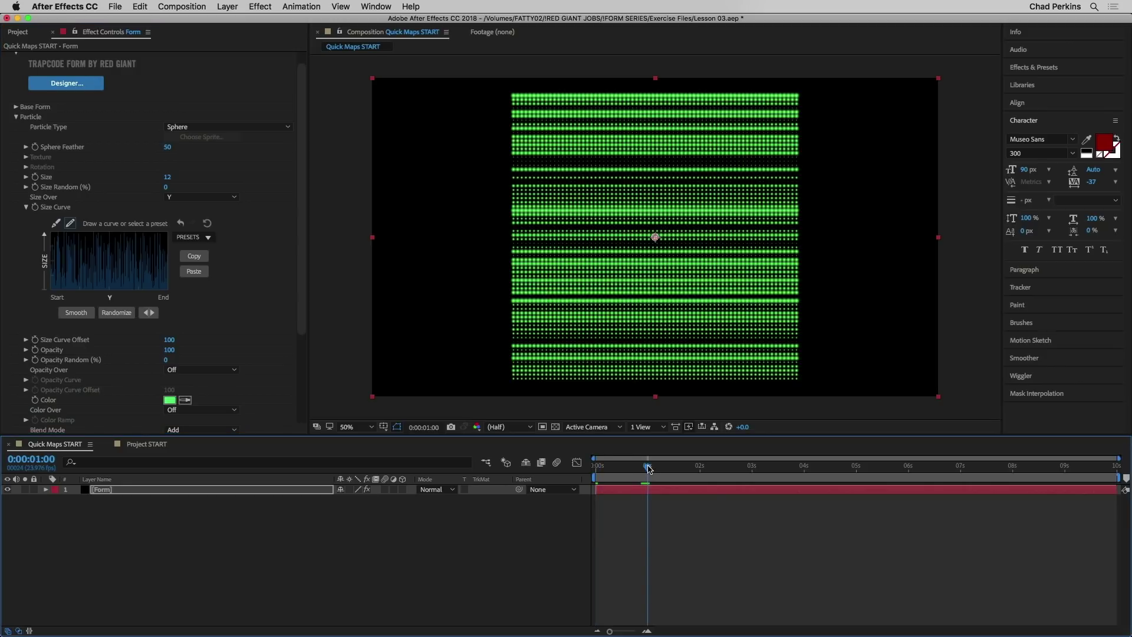
{"action": "left_click", "coordinate": [40, 212]}
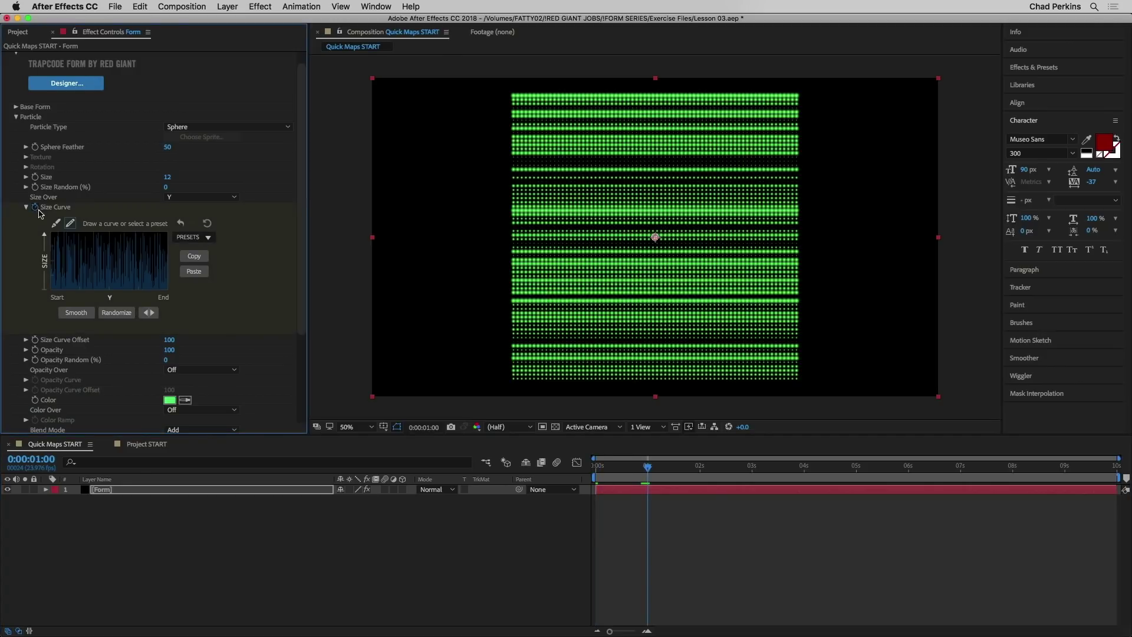
{"action": "left_click_drag", "start_coordinate": [649, 470], "coordinate": [582, 469]}
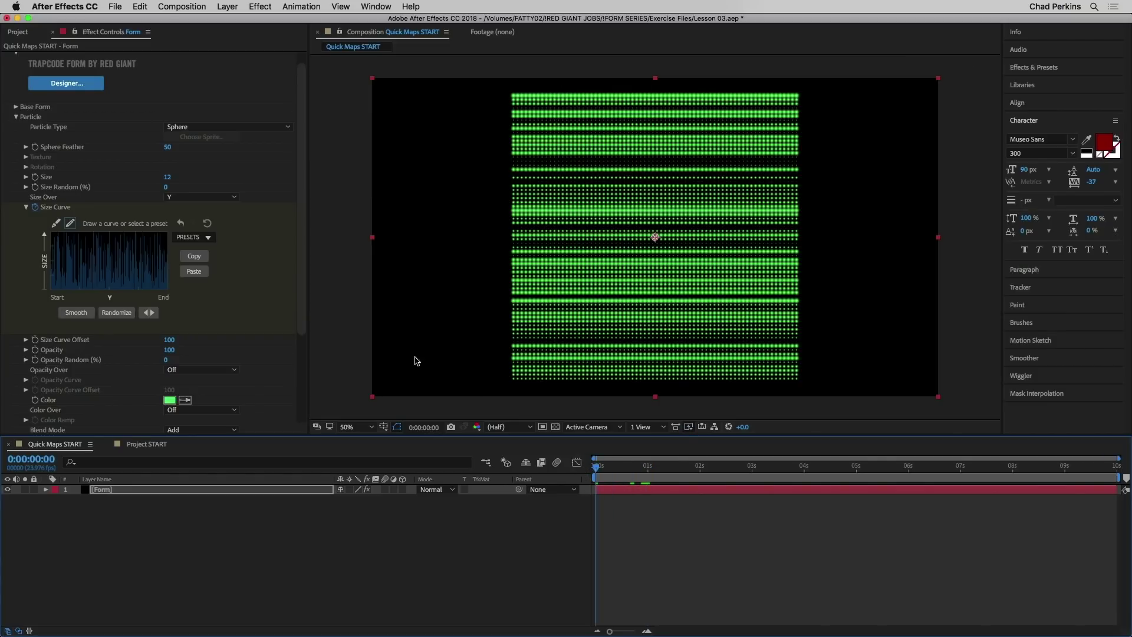
{"action": "left_click", "coordinate": [207, 223]}
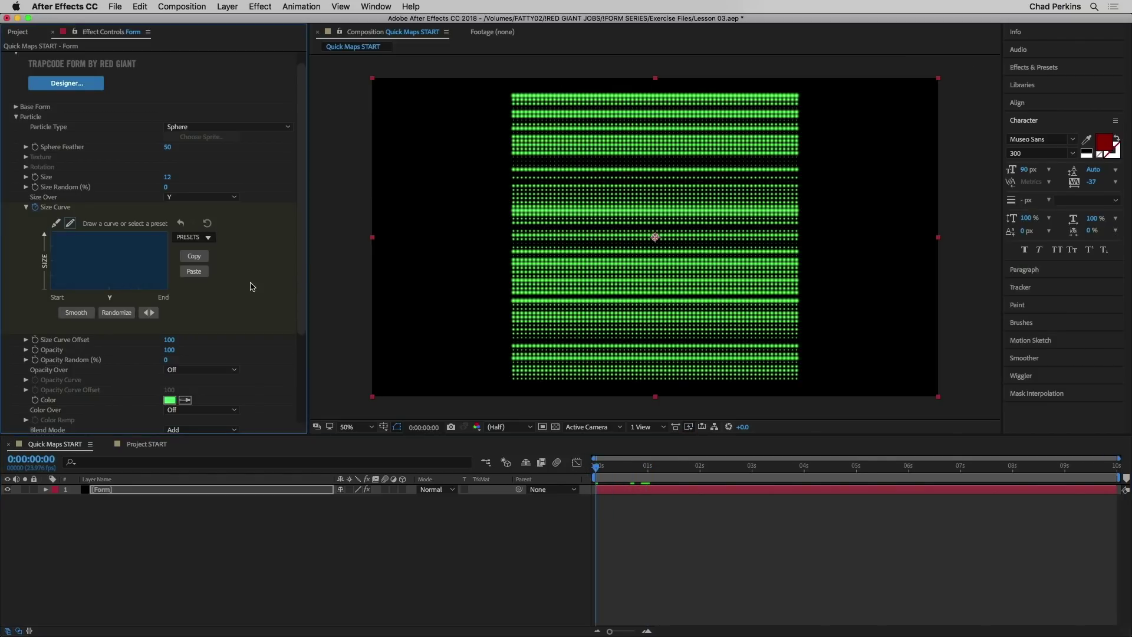
{"action": "mouse_move", "coordinate": [596, 471]}
{"action": "left_mouse_down"}
{"action": "mouse_move", "coordinate": [651, 472]}
{"action": "mouse_move", "coordinate": [576, 464]}
{"action": "left_mouse_up"}
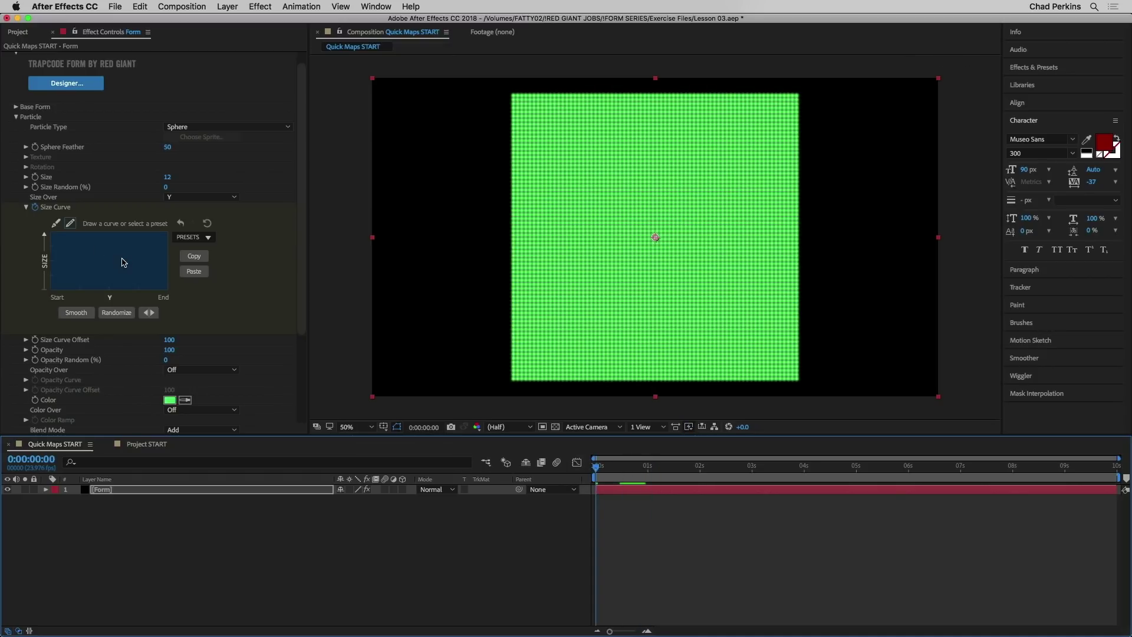
{"action": "key", "text": "space"}
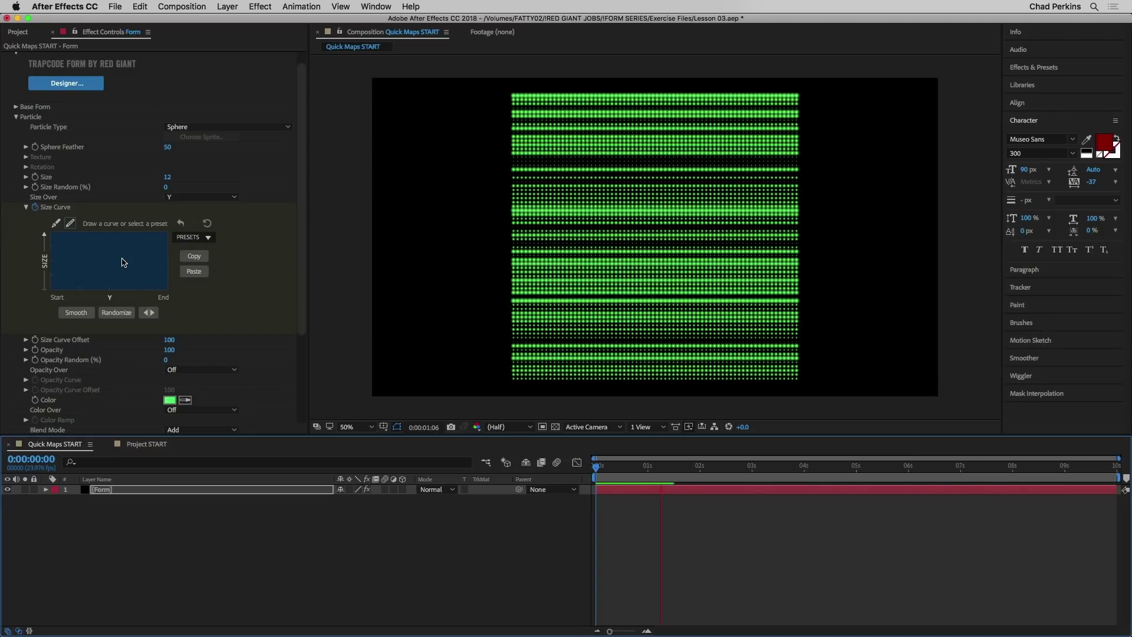
{"action": "left_click_drag", "start_coordinate": [640, 469], "coordinate": [707, 470]}
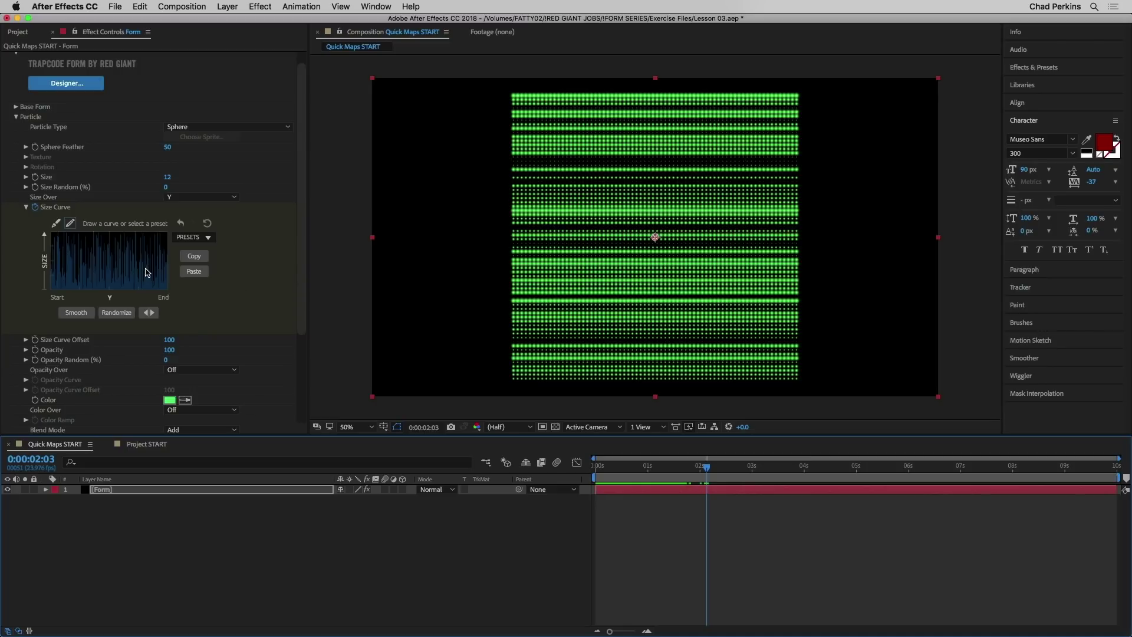
In Project START, select the Form effect and set Base Form size to XYZ Individual
{"action": "left_click", "coordinate": [142, 447]}
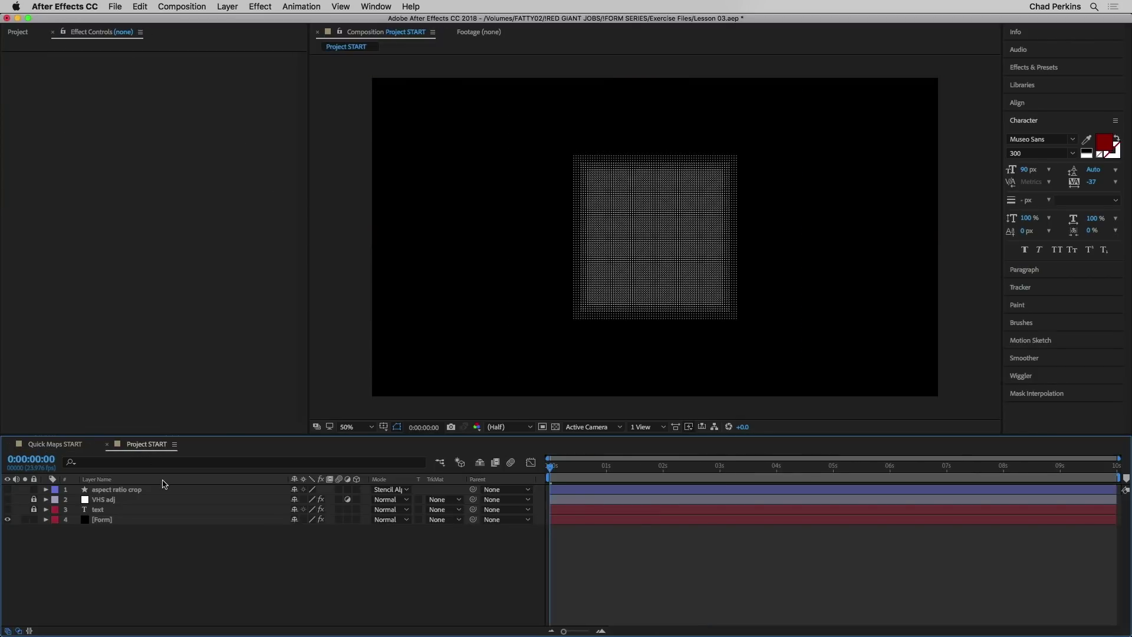
{"action": "left_click", "coordinate": [129, 520]}
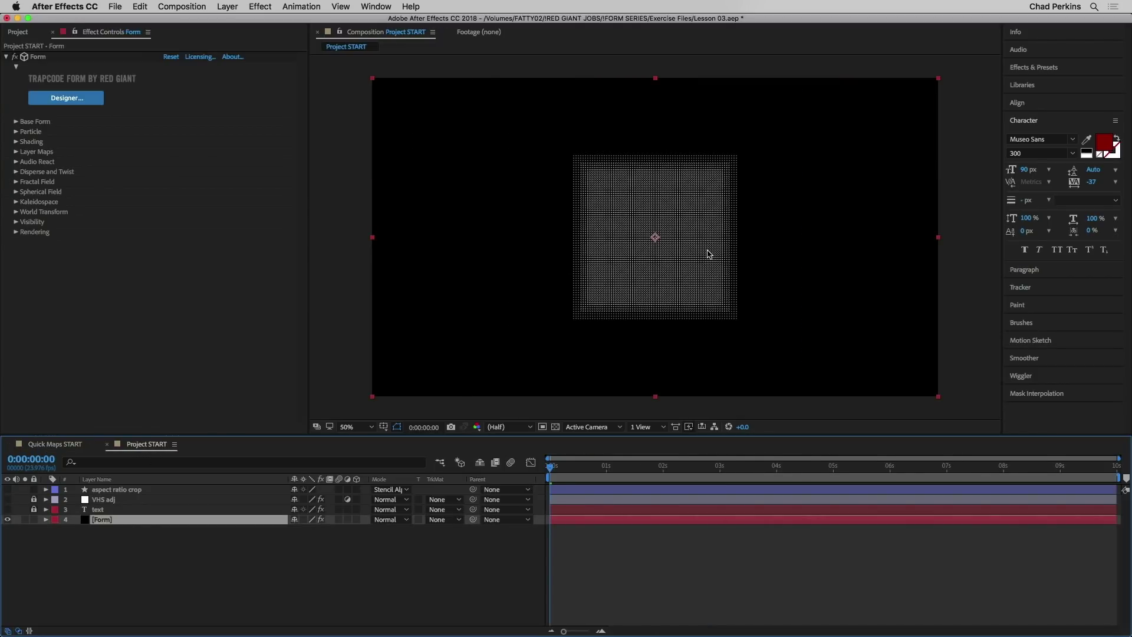
{"action": "left_click", "coordinate": [172, 57]}
{"action": "left_click", "coordinate": [196, 184]}
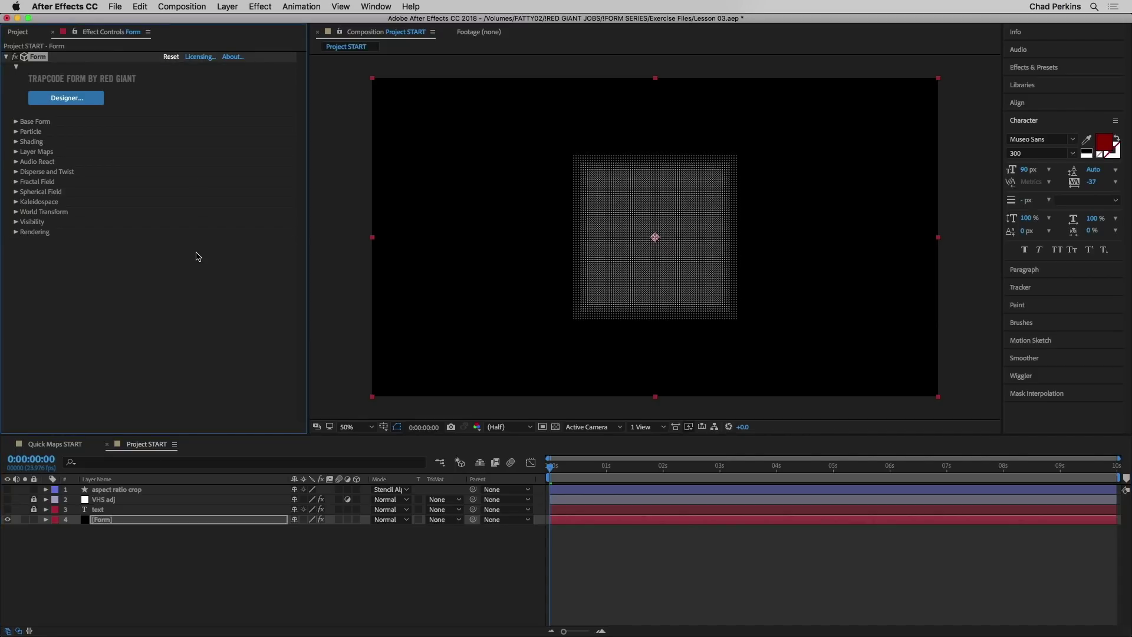
{"action": "left_click", "coordinate": [15, 122]}
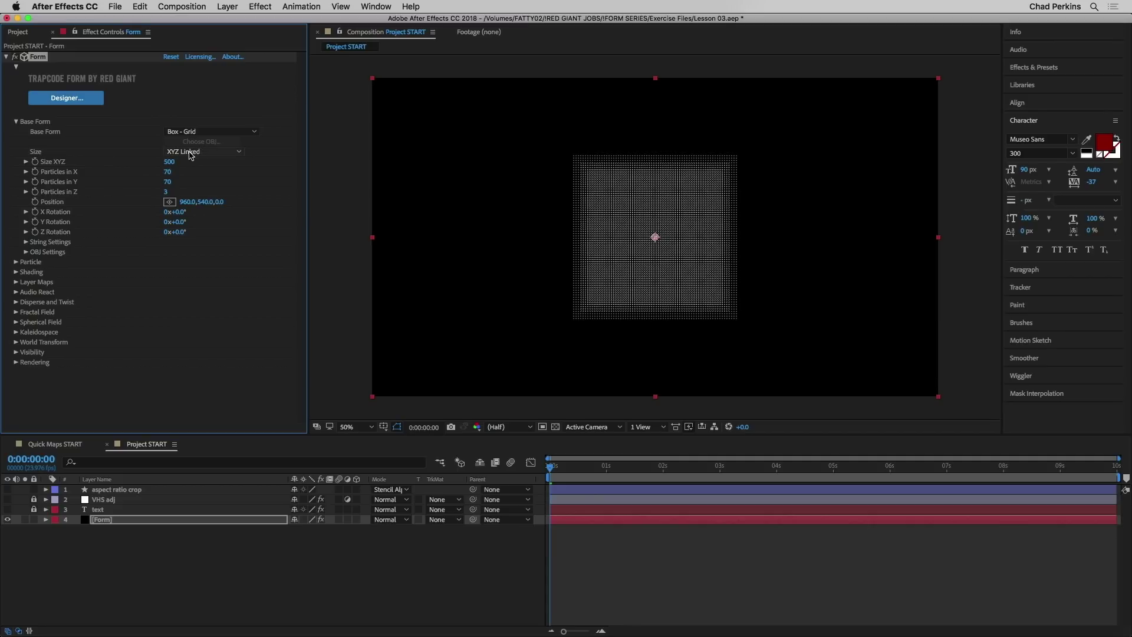
{"action": "left_click", "coordinate": [213, 153]}
{"action": "left_click", "coordinate": [213, 175]}
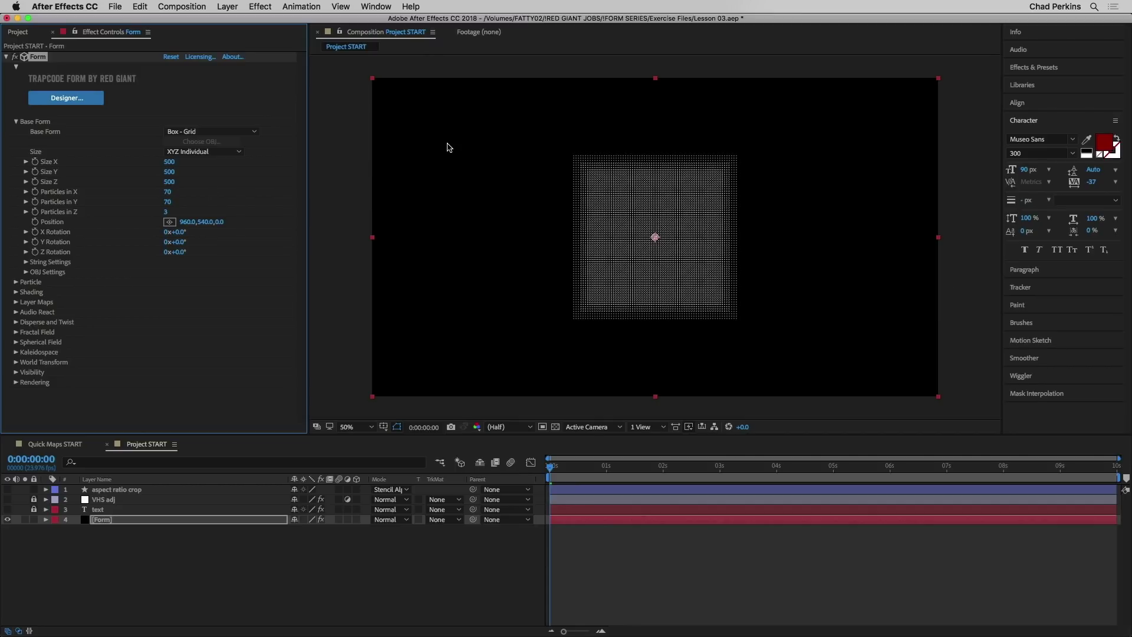
Set Size X to 2000, Size Y to 800, Particles in Z to 1, and raise Particles in X
{"action": "left_click", "coordinate": [171, 162]}
{"action": "type", "text": "1900"}
{"action": "key", "text": "Return"}
{"action": "type", "text": "200"}
{"action": "key", "text": "Return"}
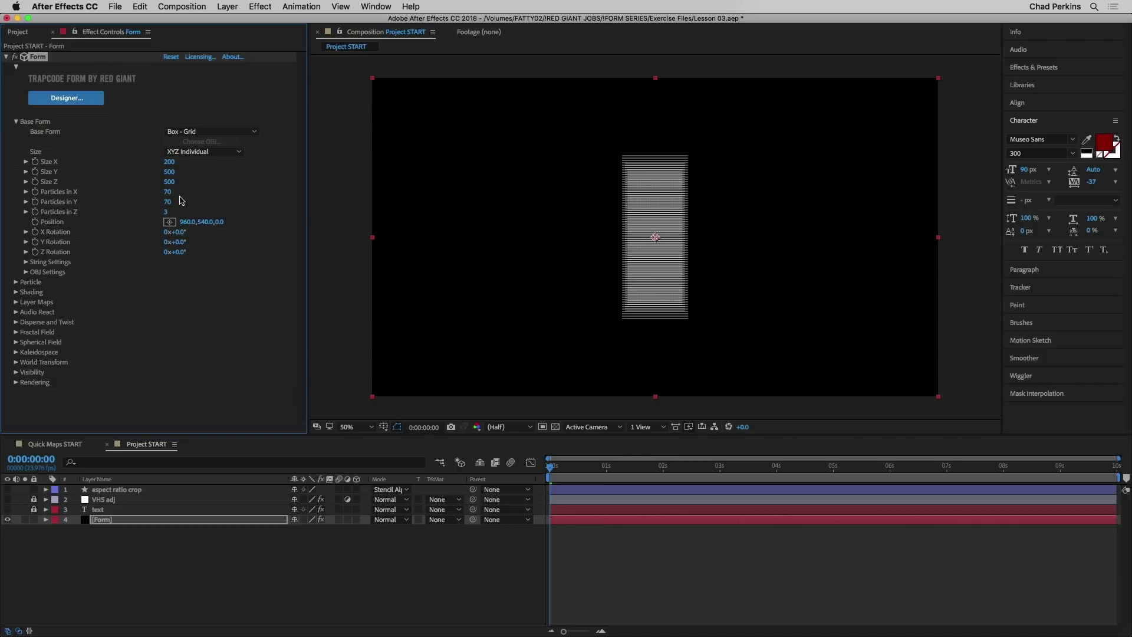
{"action": "left_click", "coordinate": [170, 164]}
{"action": "type", "text": "2000"}
{"action": "key", "text": "Return"}
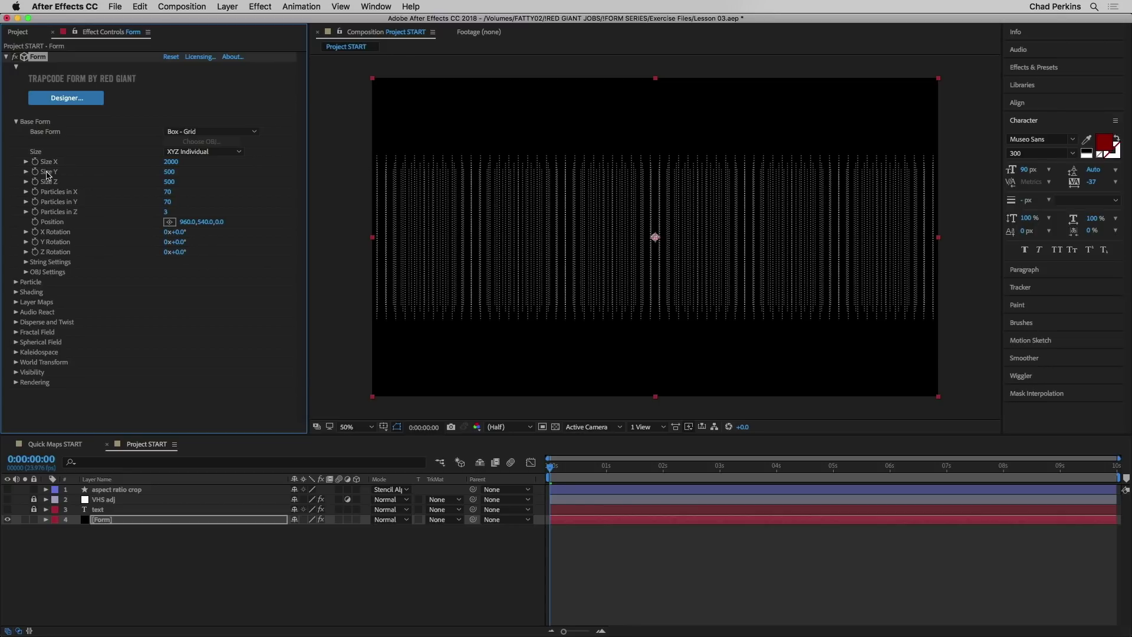
{"action": "left_click", "coordinate": [169, 172]}
{"action": "type", "text": "800"}
{"action": "key", "text": "Return"}
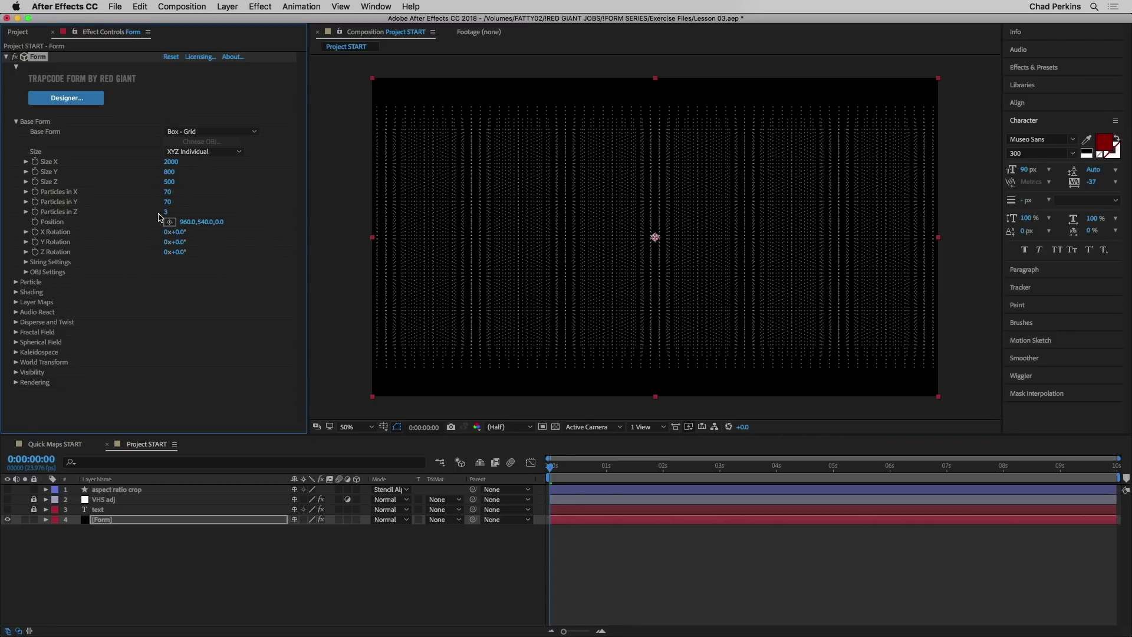
{"action": "left_click_drag", "start_coordinate": [166, 211], "coordinate": [120, 211]}
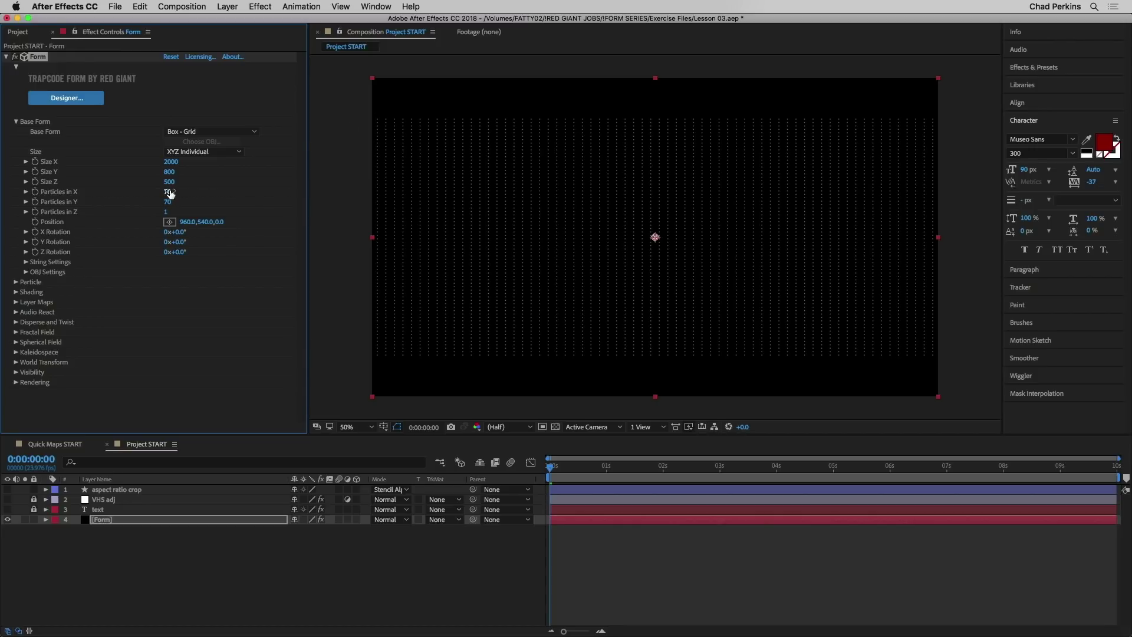
{"action": "left_click_drag", "start_coordinate": [168, 192], "coordinate": [272, 192]}
Switch Base Form to Box - Strings with 50 Strings in Y, then collapse Base Form
{"action": "left_click", "coordinate": [197, 135]}
{"action": "left_click", "coordinate": [198, 154]}
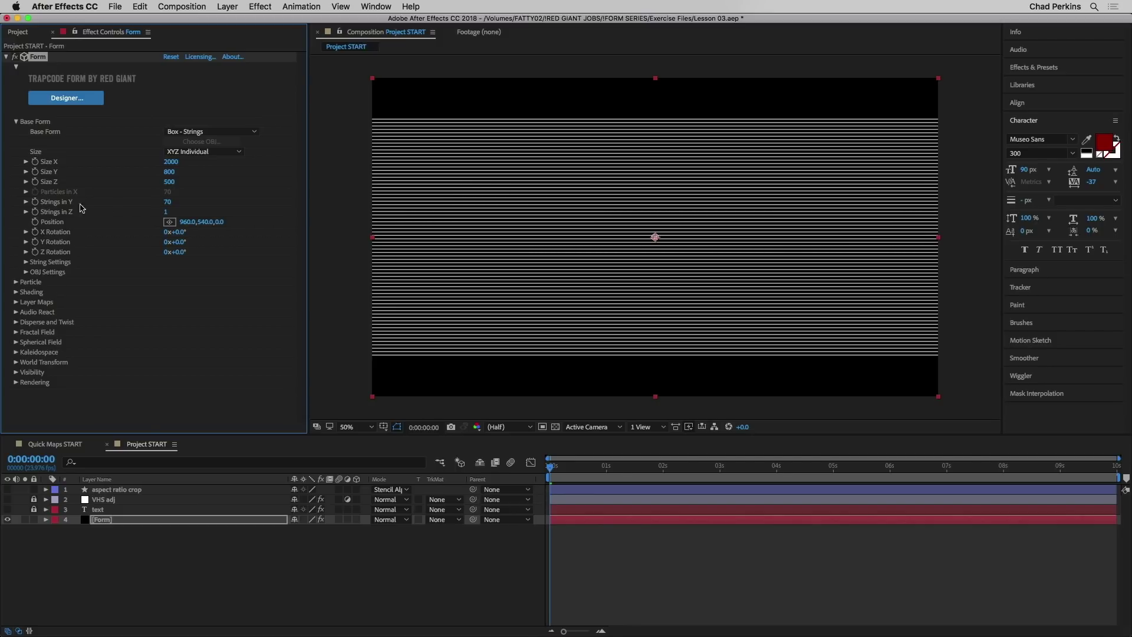
{"action": "left_click", "coordinate": [168, 202]}
{"action": "type", "text": "50"}
{"action": "key", "text": "Return"}
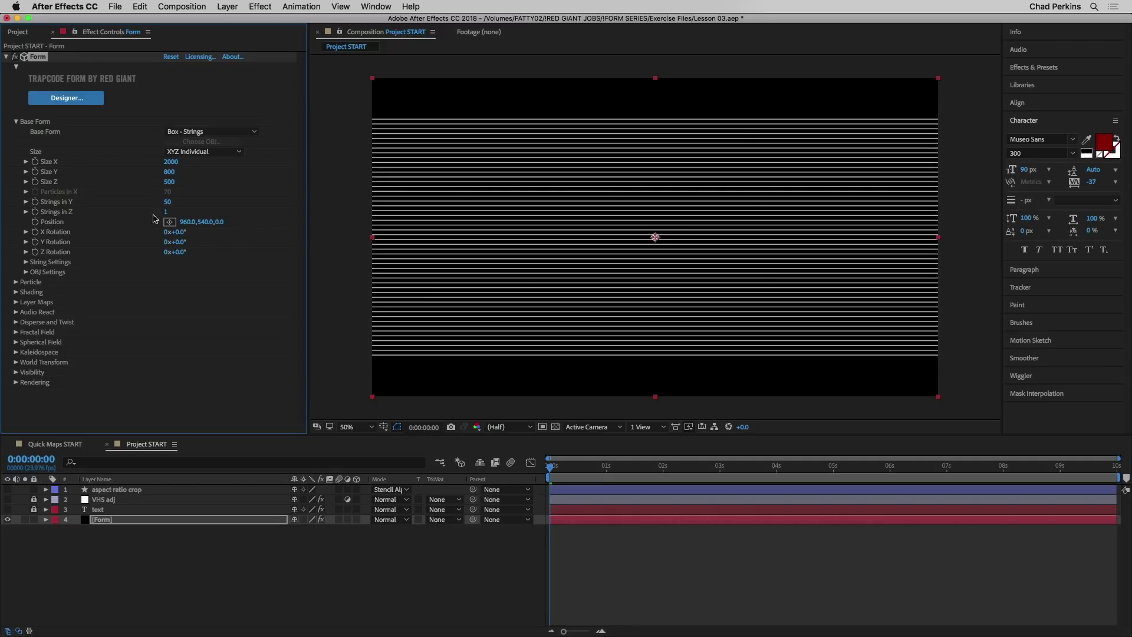
{"action": "left_click", "coordinate": [17, 122]}
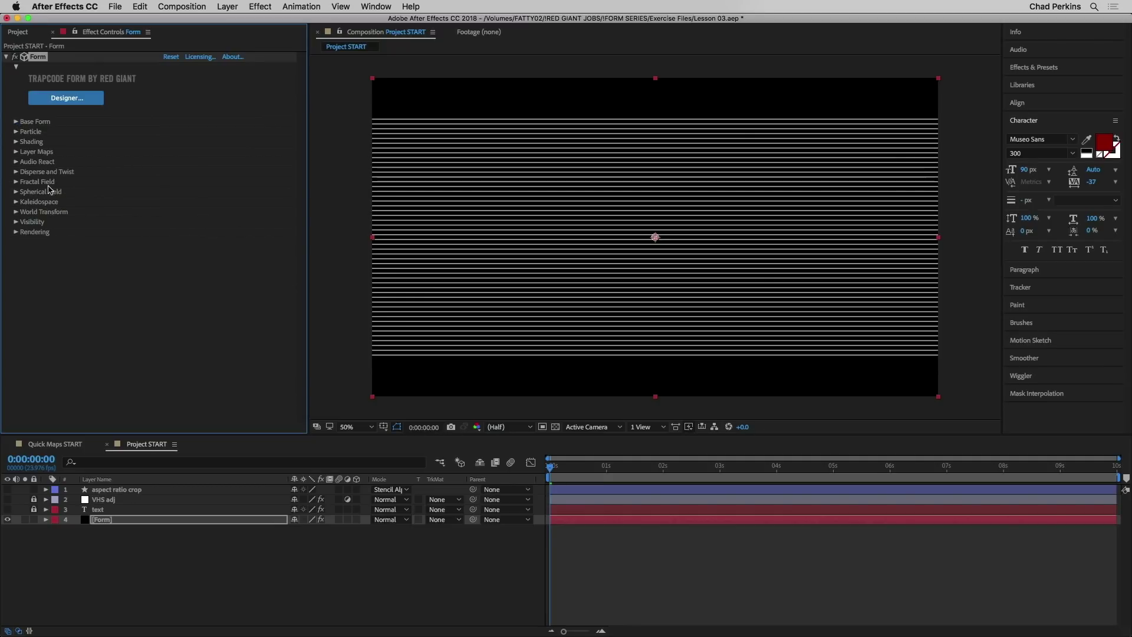
Colour the Form particles pure red
{"action": "left_click", "coordinate": [16, 132]}
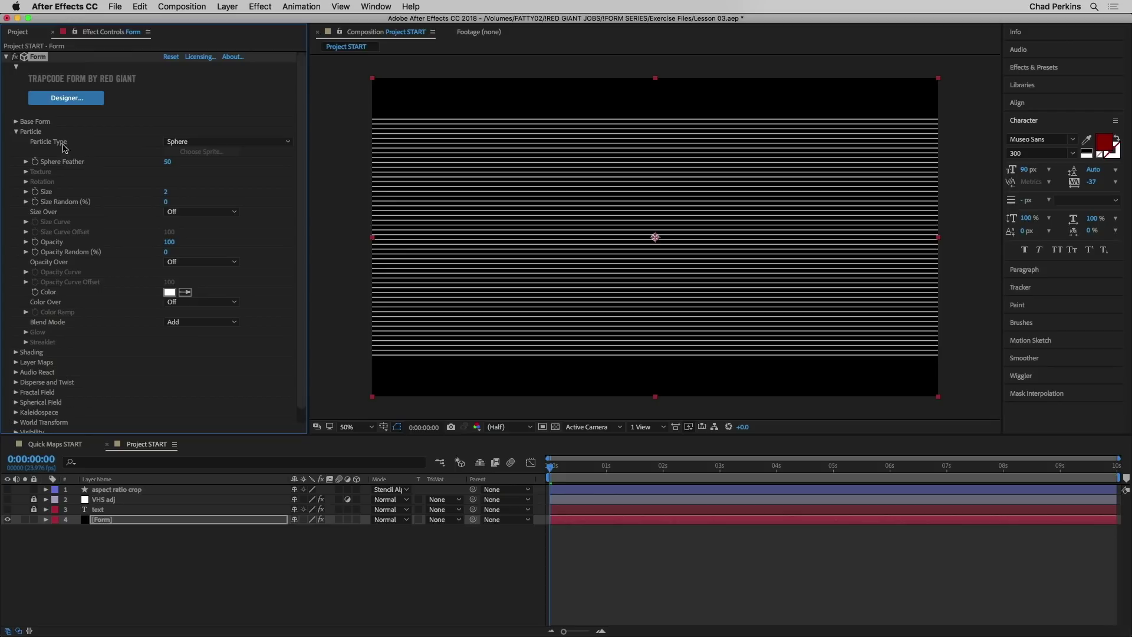
{"action": "left_click", "coordinate": [169, 292]}
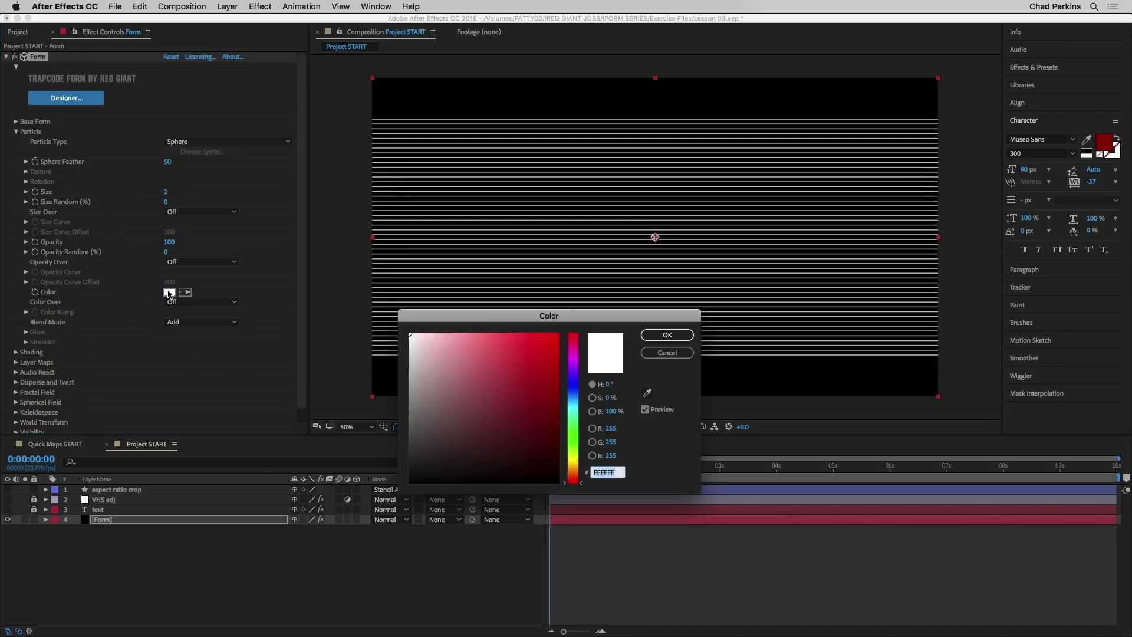
{"action": "left_click_drag", "start_coordinate": [517, 354], "coordinate": [564, 330]}
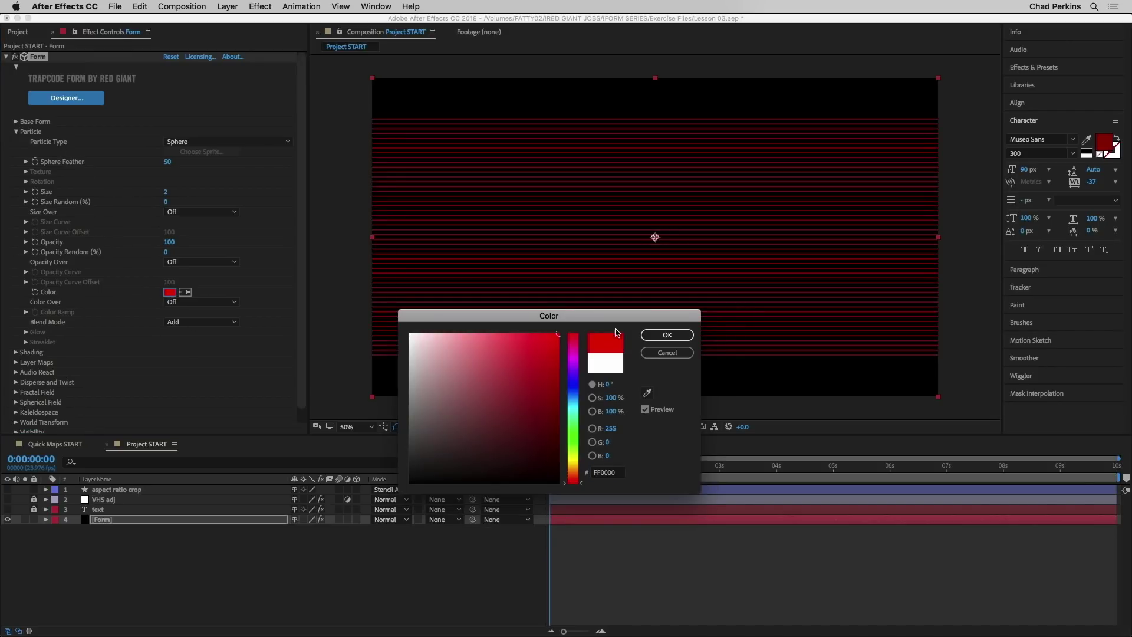
{"action": "left_click", "coordinate": [667, 334]}
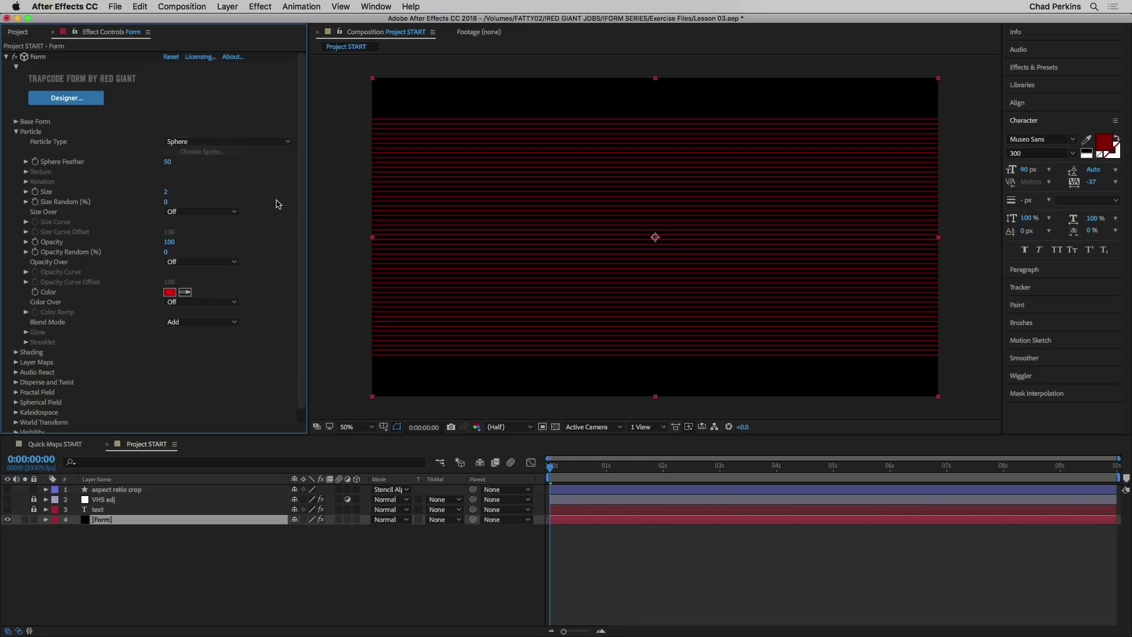
Set particle type to Glow Sphere (No DOF) with a particle Size of 3
{"action": "left_click", "coordinate": [177, 143]}
{"action": "left_click", "coordinate": [206, 157]}
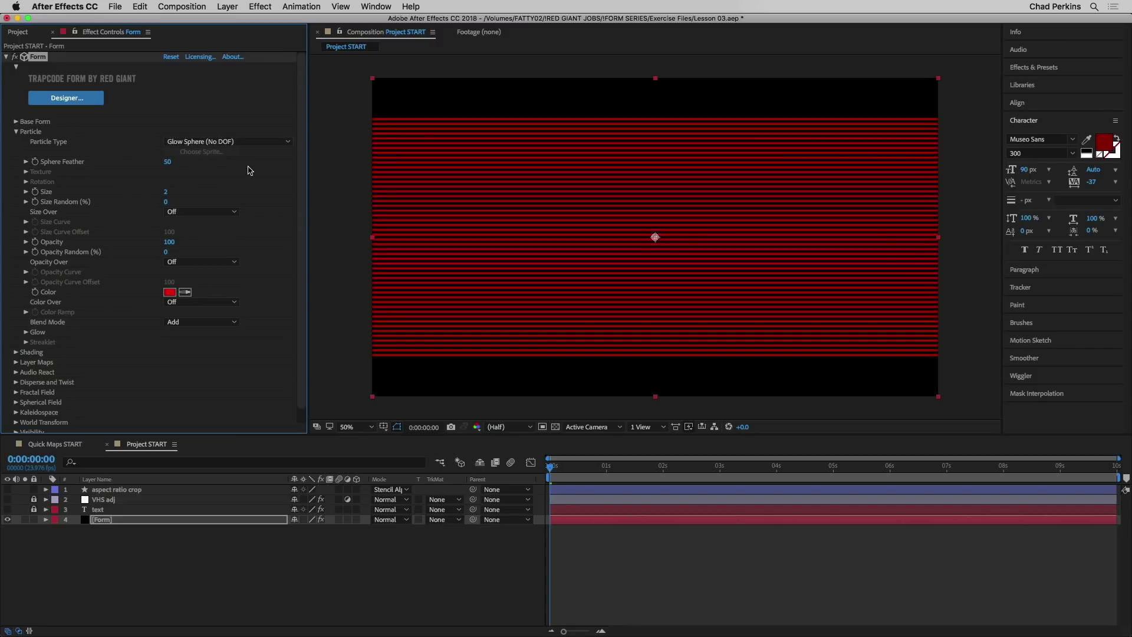
{"action": "left_click", "coordinate": [168, 193]}
{"action": "type", "text": "3"}
{"action": "key", "text": "Return"}
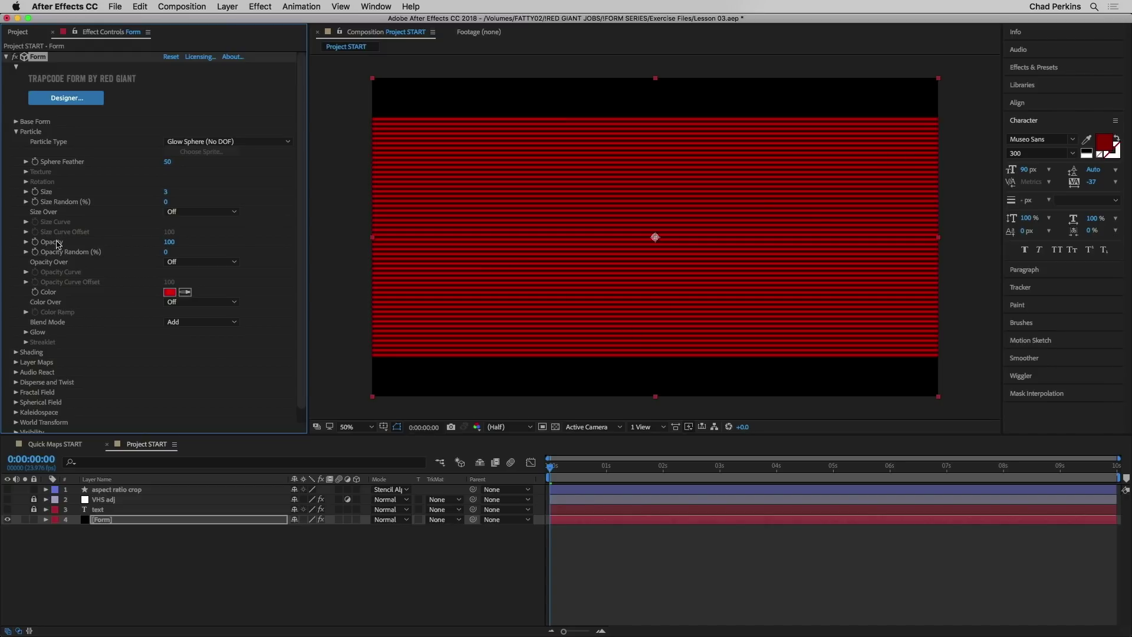
Vary particle size over X with a hand-drawn, smoothed V-shaped Size Curve
{"action": "left_click", "coordinate": [187, 212]}
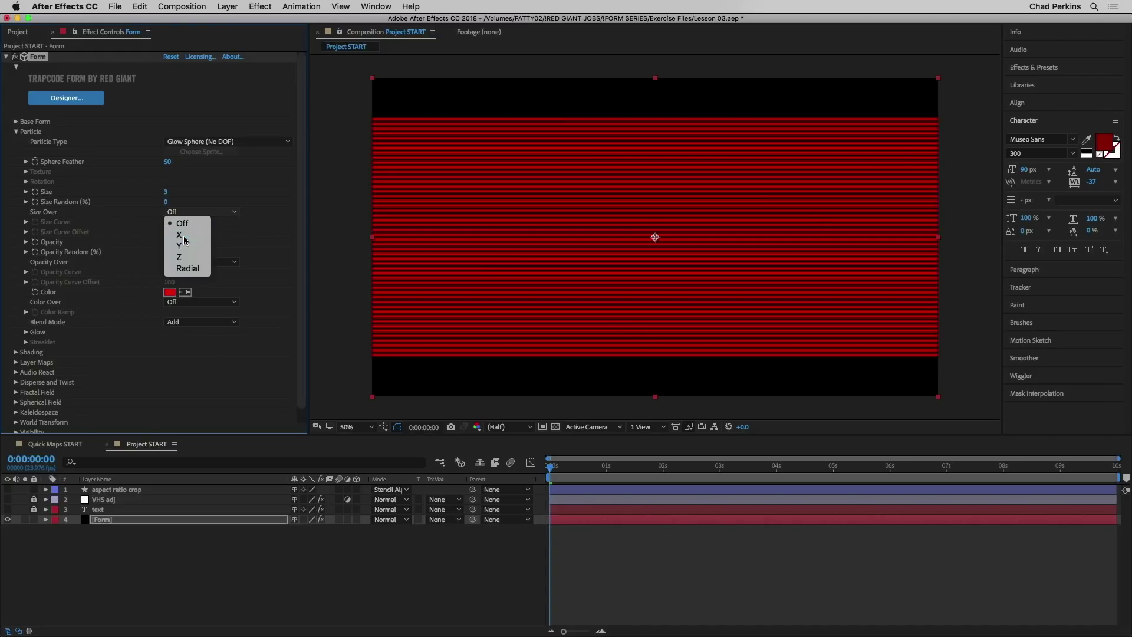
{"action": "left_click", "coordinate": [180, 235]}
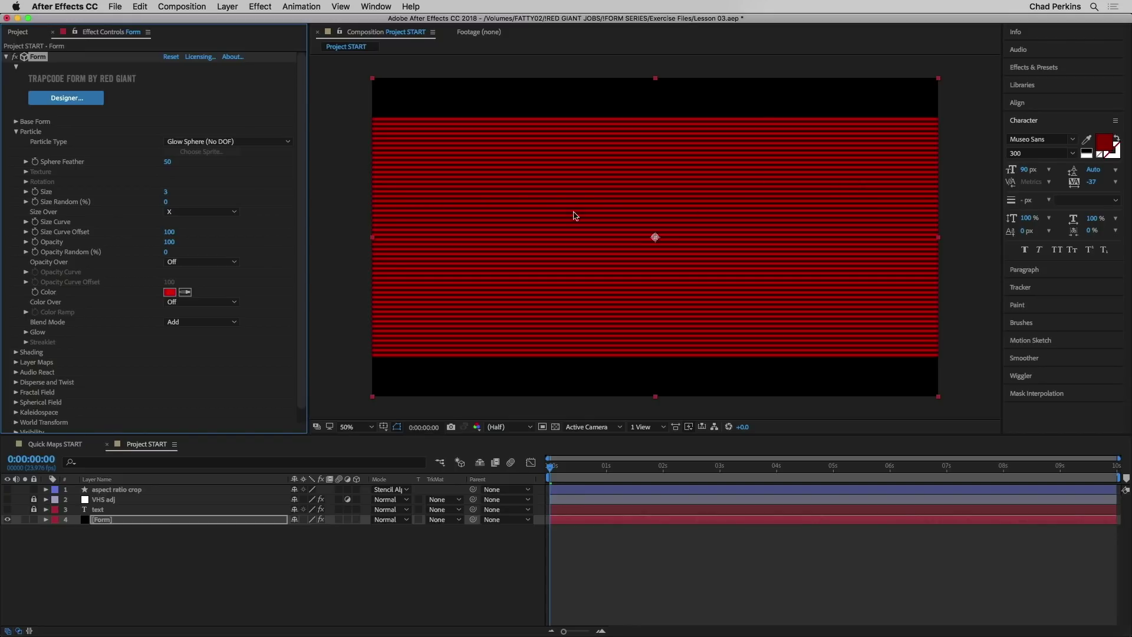
{"action": "left_click", "coordinate": [26, 222]}
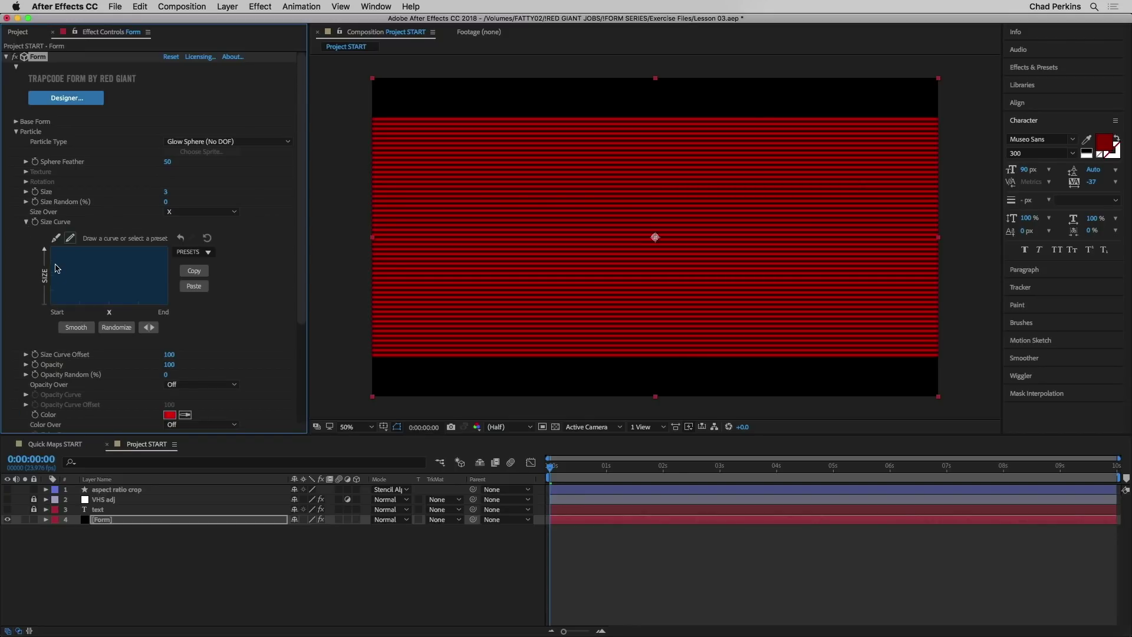
{"action": "mouse_move", "coordinate": [53, 251]}
{"action": "left_mouse_down"}
{"action": "mouse_move", "coordinate": [80, 292]}
{"action": "mouse_move", "coordinate": [108, 302]}
{"action": "mouse_move", "coordinate": [169, 248]}
{"action": "left_mouse_up"}
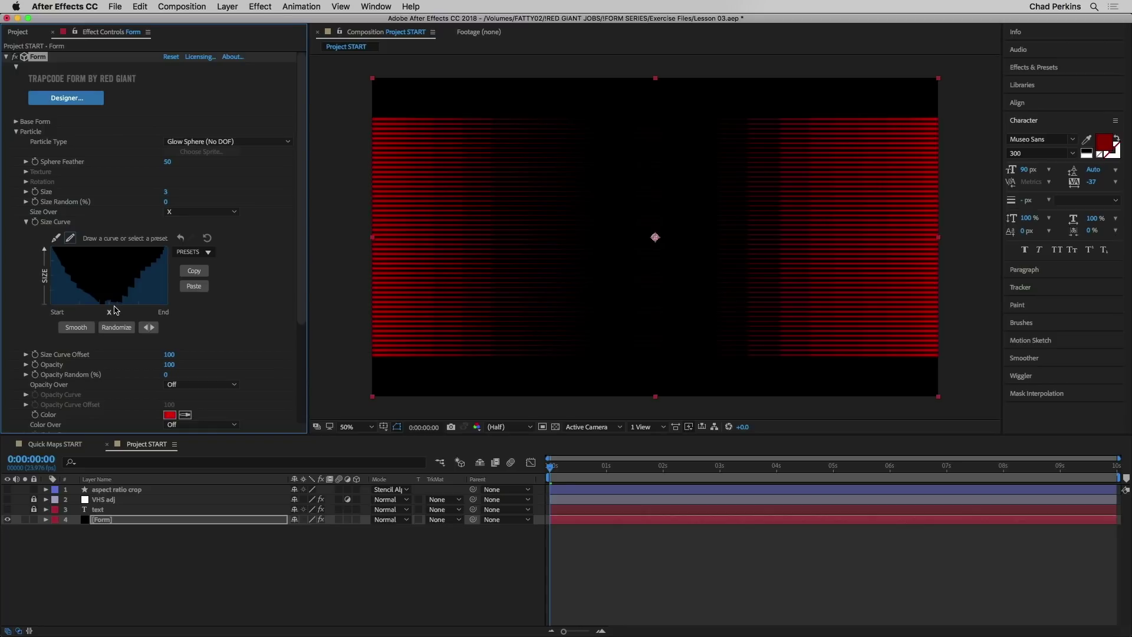
{"action": "left_click", "coordinate": [75, 328]}
{"action": "left_click", "coordinate": [75, 329]}
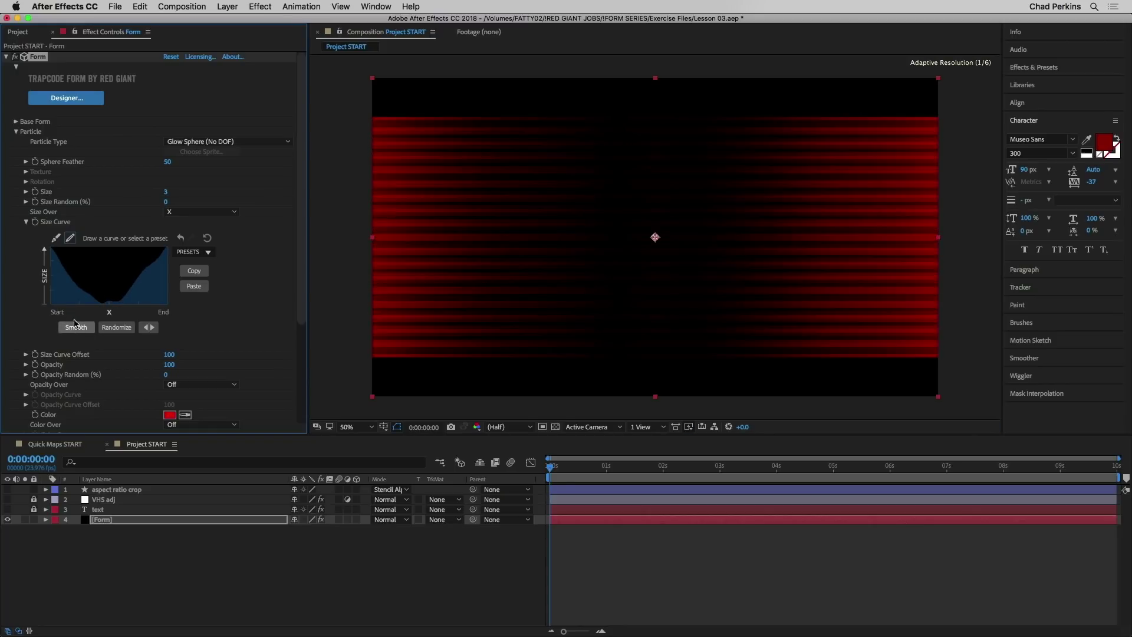
Refine the Size Curve's control points so the red lines taper toward the centre
{"action": "left_click", "coordinate": [56, 238]}
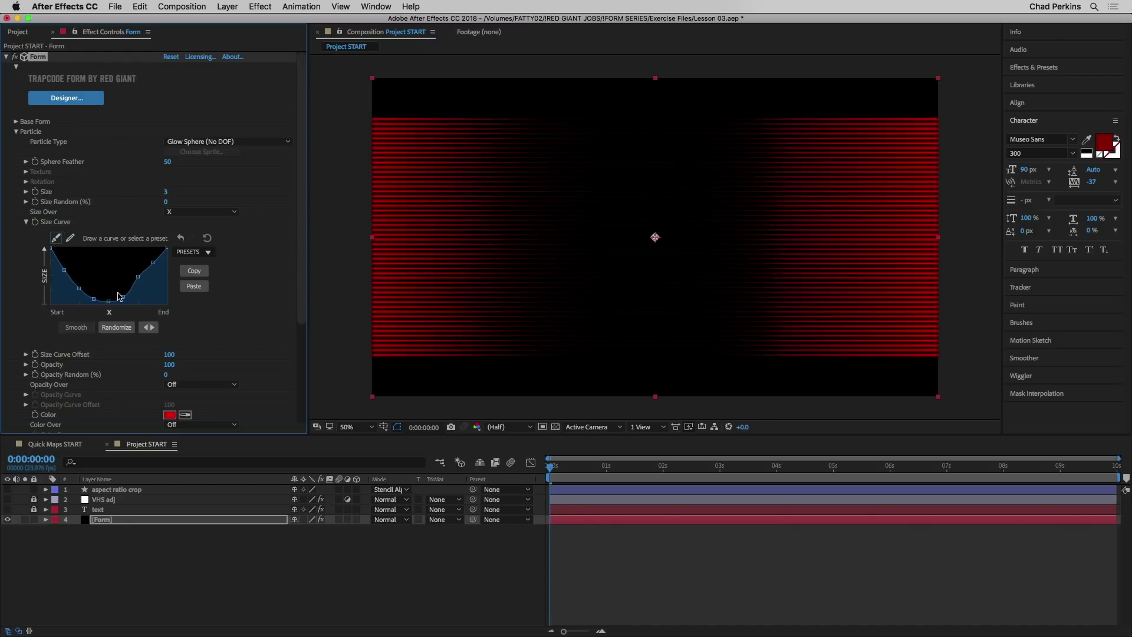
{"action": "left_click_drag", "start_coordinate": [139, 277], "coordinate": [142, 277]}
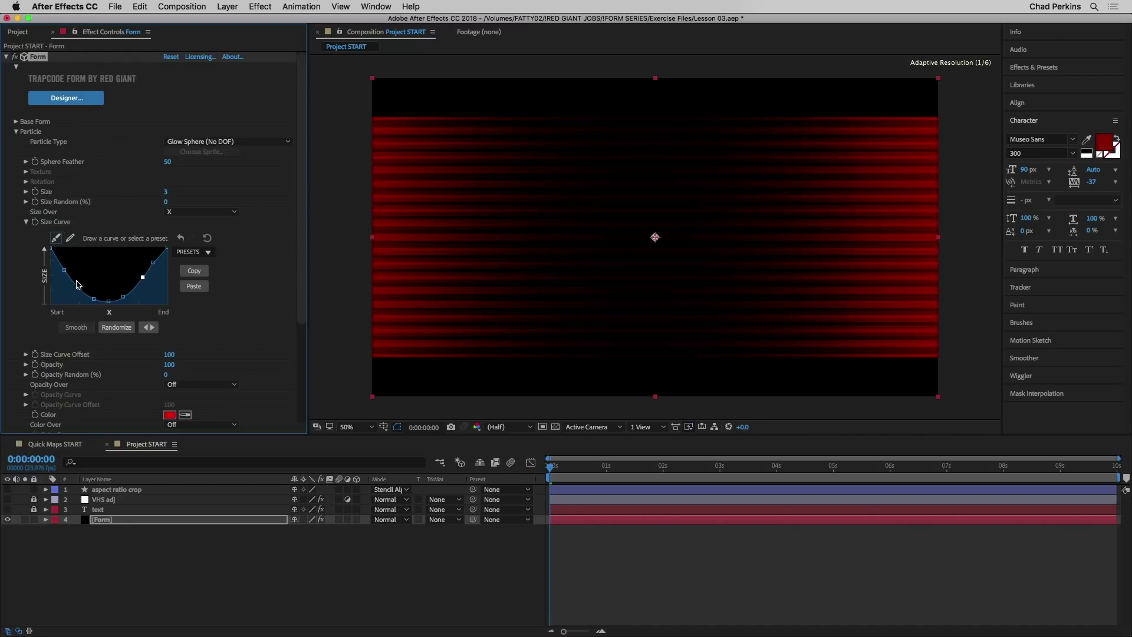
{"action": "left_click", "coordinate": [108, 304]}
{"action": "left_click_drag", "start_coordinate": [125, 298], "coordinate": [78, 282]}
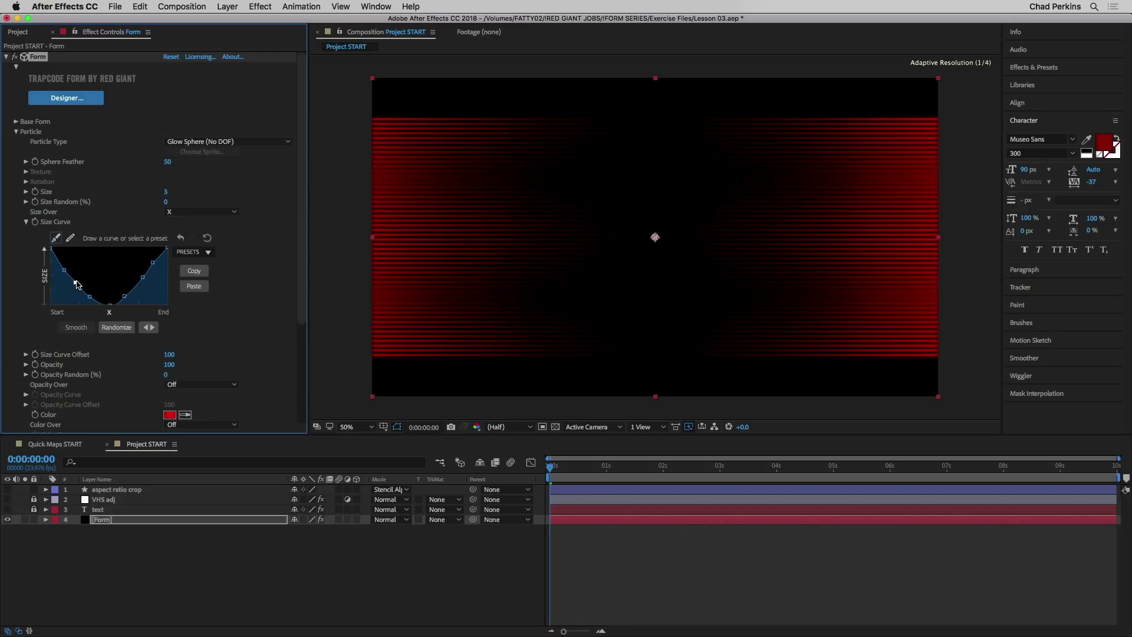
{"action": "left_click_drag", "start_coordinate": [65, 271], "coordinate": [66, 268]}
{"action": "left_click_drag", "start_coordinate": [151, 264], "coordinate": [156, 260]}
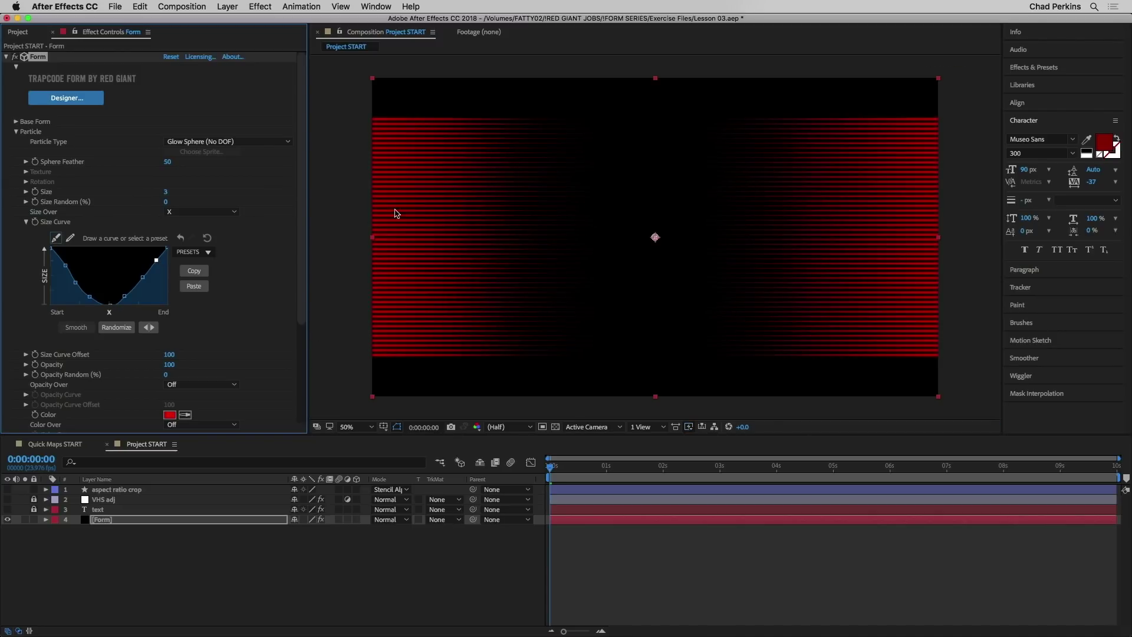
{"action": "left_click", "coordinate": [26, 222]}
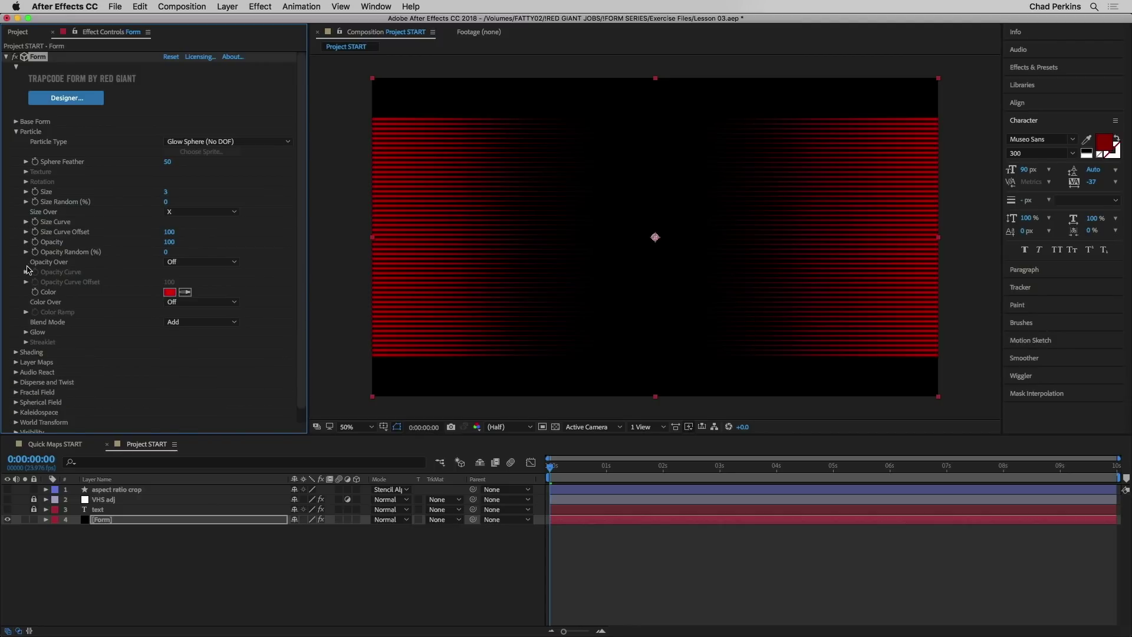
Vary opacity over Y using the descending ramp Opacity Curve preset
{"action": "left_click", "coordinate": [189, 263]}
{"action": "left_click", "coordinate": [188, 297]}
{"action": "left_click", "coordinate": [26, 272]}
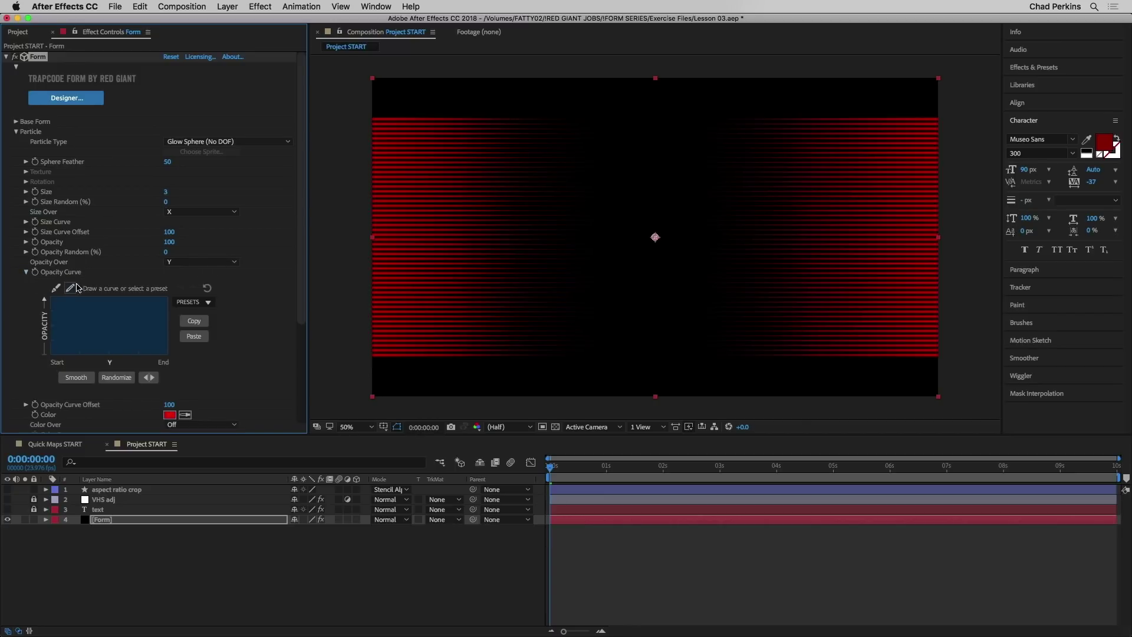
{"action": "left_click", "coordinate": [208, 303]}
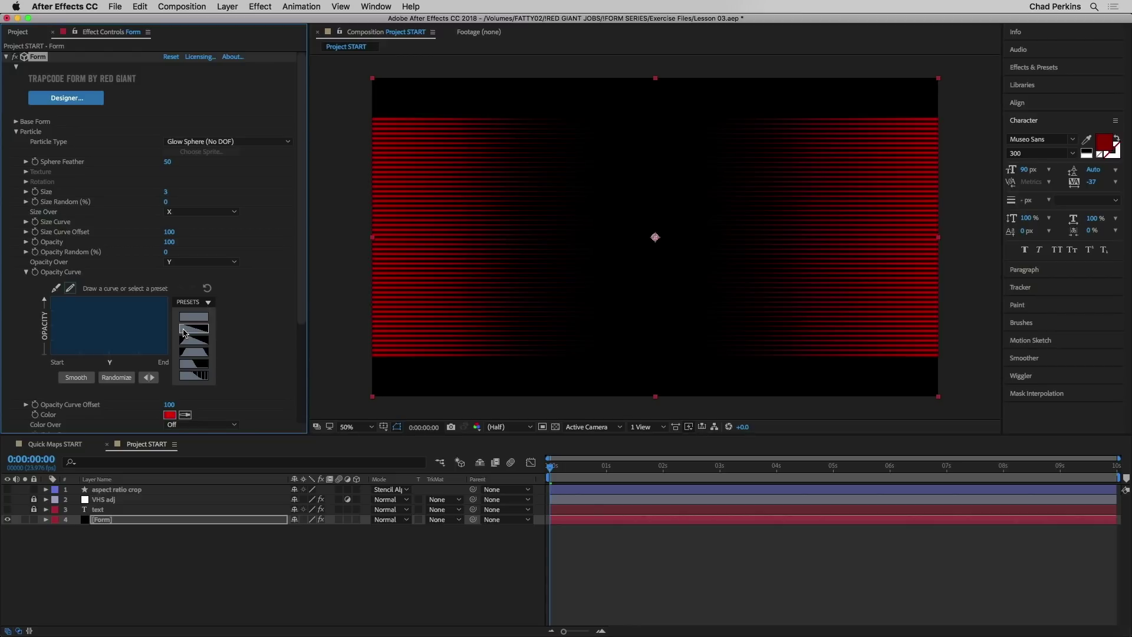
{"action": "left_click", "coordinate": [192, 334]}
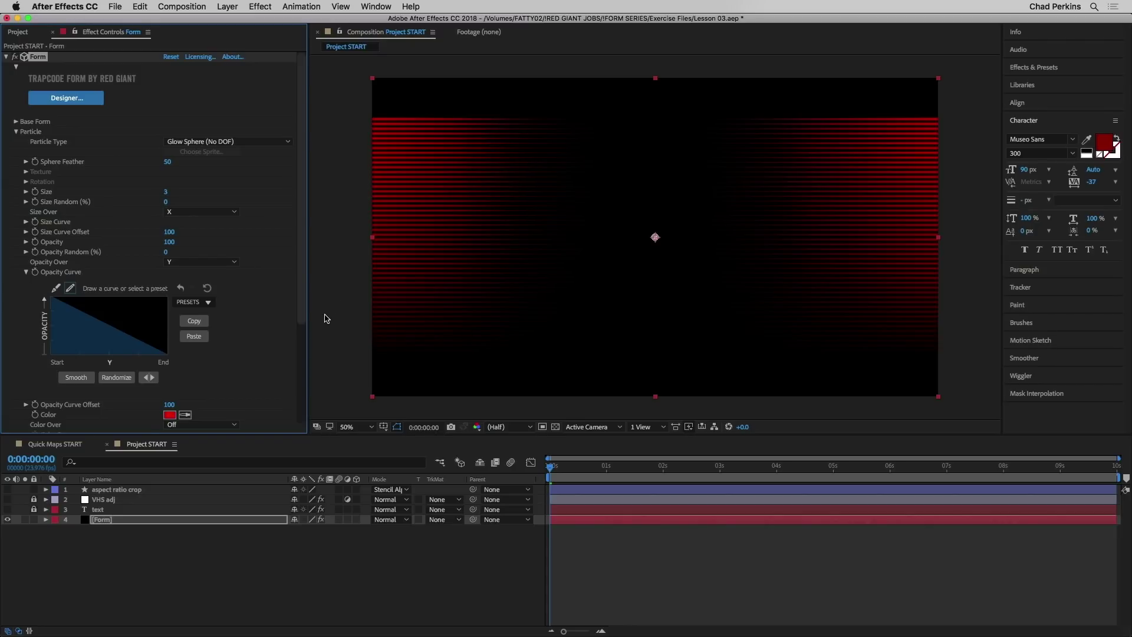
Reshape the opacity curve's points and show THE CYBORGANATOR title layer
{"action": "left_click", "coordinate": [56, 288]}
{"action": "left_click_drag", "start_coordinate": [89, 316], "coordinate": [92, 303]}
{"action": "left_click_drag", "start_coordinate": [128, 337], "coordinate": [134, 321]}
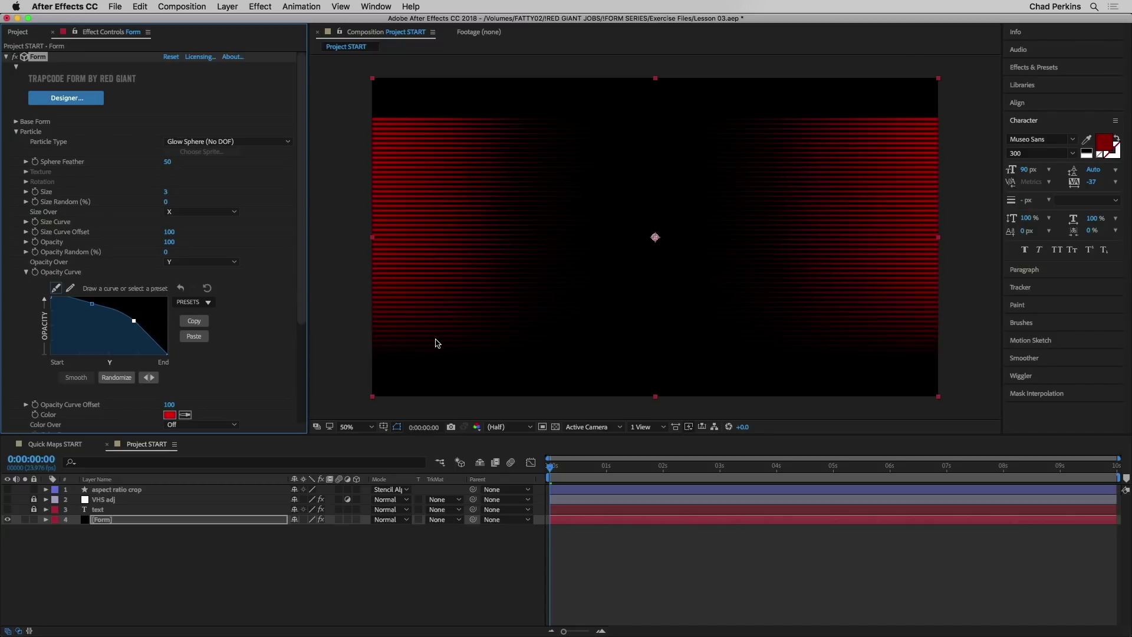
{"action": "left_click", "coordinate": [8, 510]}
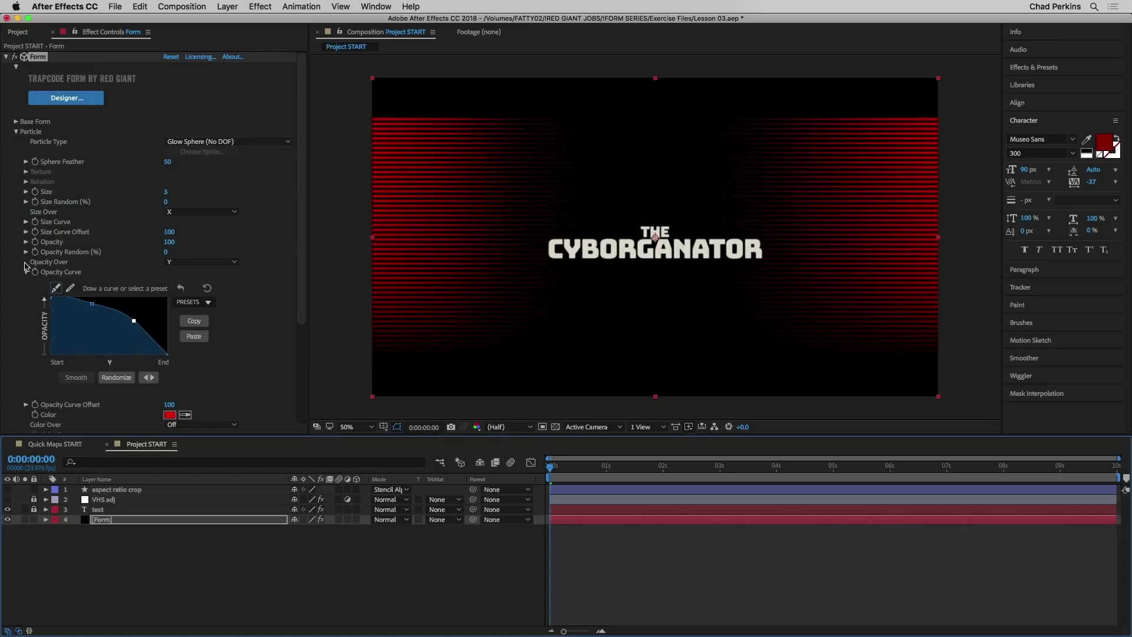
Shift a Size Curve point to refine the taper, then reveal the Disperse and Twist group
{"action": "left_click", "coordinate": [26, 222]}
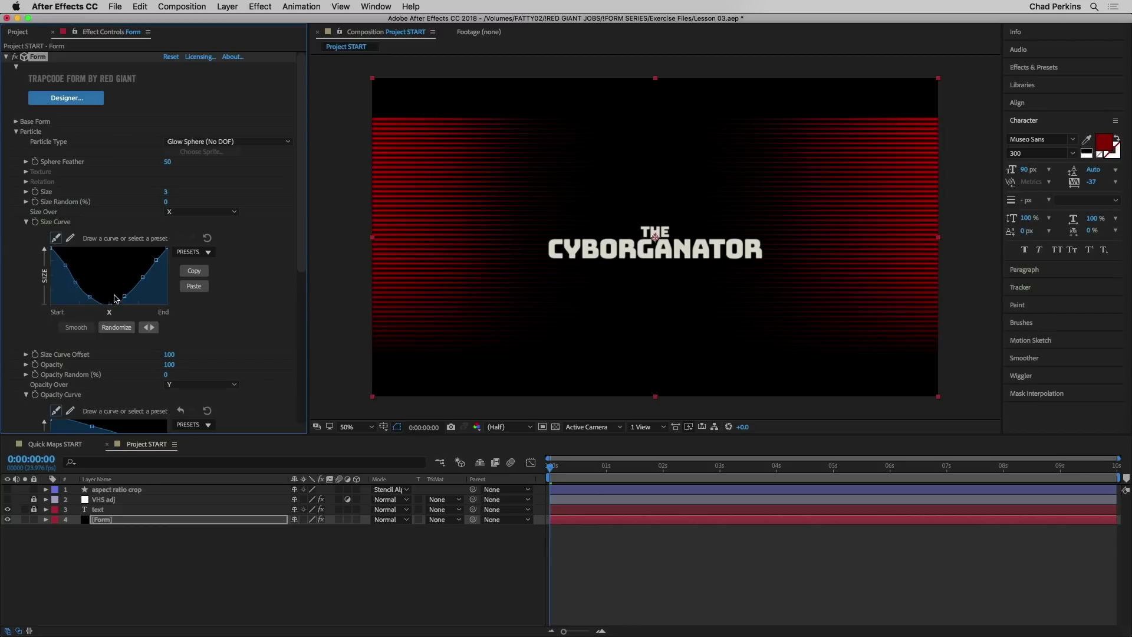
{"action": "left_click_drag", "start_coordinate": [90, 298], "coordinate": [128, 295]}
{"action": "left_click", "coordinate": [16, 131]}
{"action": "left_click", "coordinate": [16, 172]}
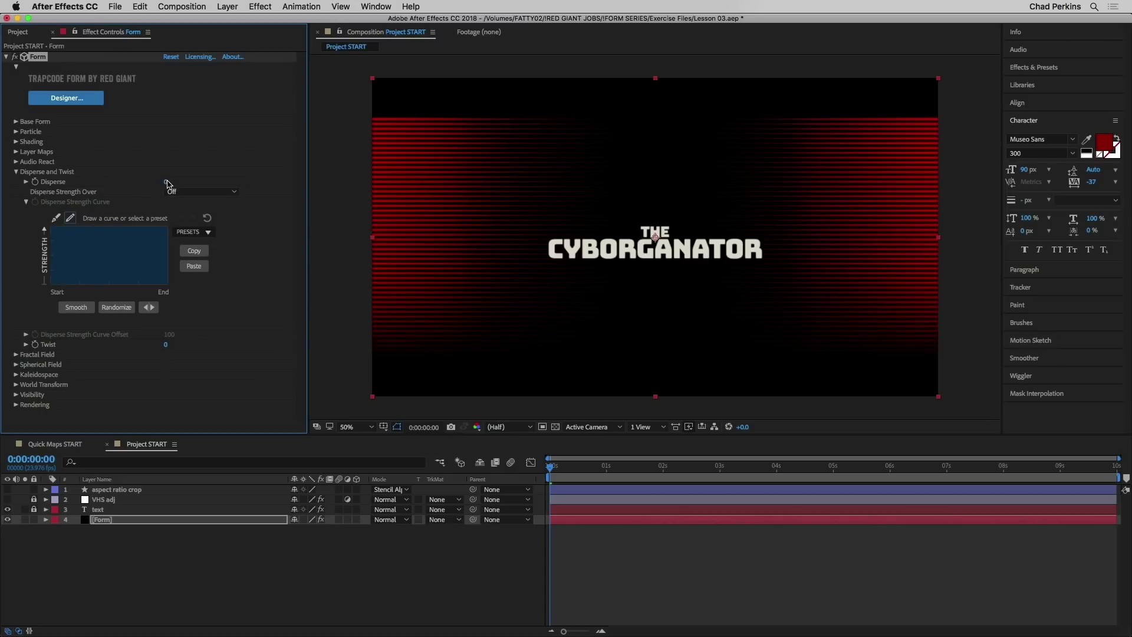
Set Disperse to 33, limited over Y by a narrow mid-band Disperse Strength Curve
{"action": "left_click_drag", "start_coordinate": [167, 182], "coordinate": [135, 187]}
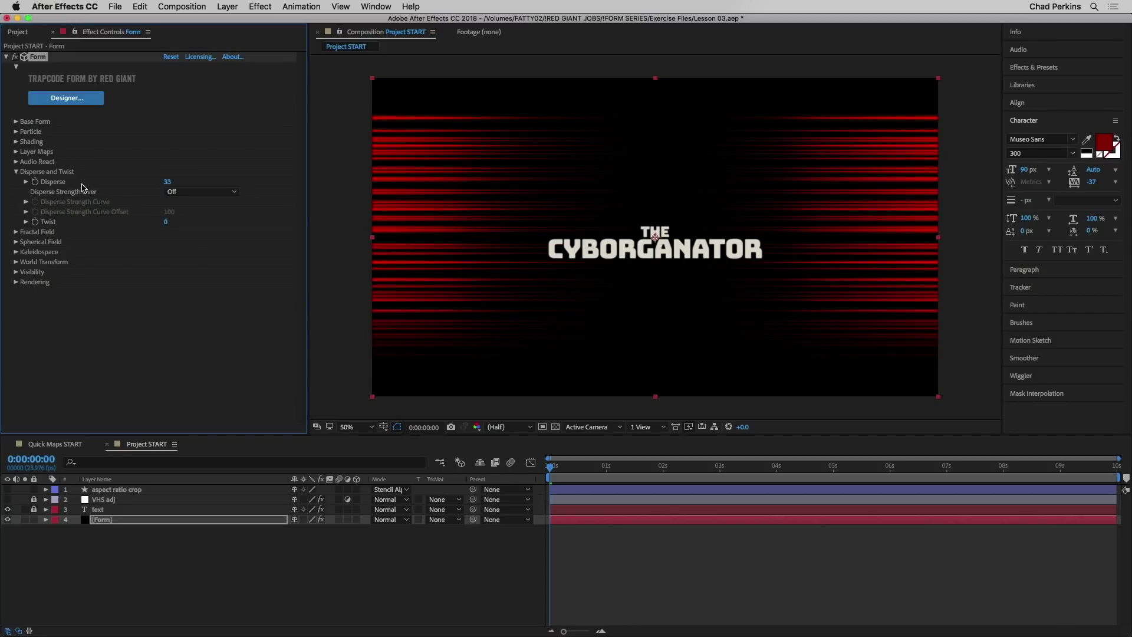
{"action": "left_click", "coordinate": [196, 193]}
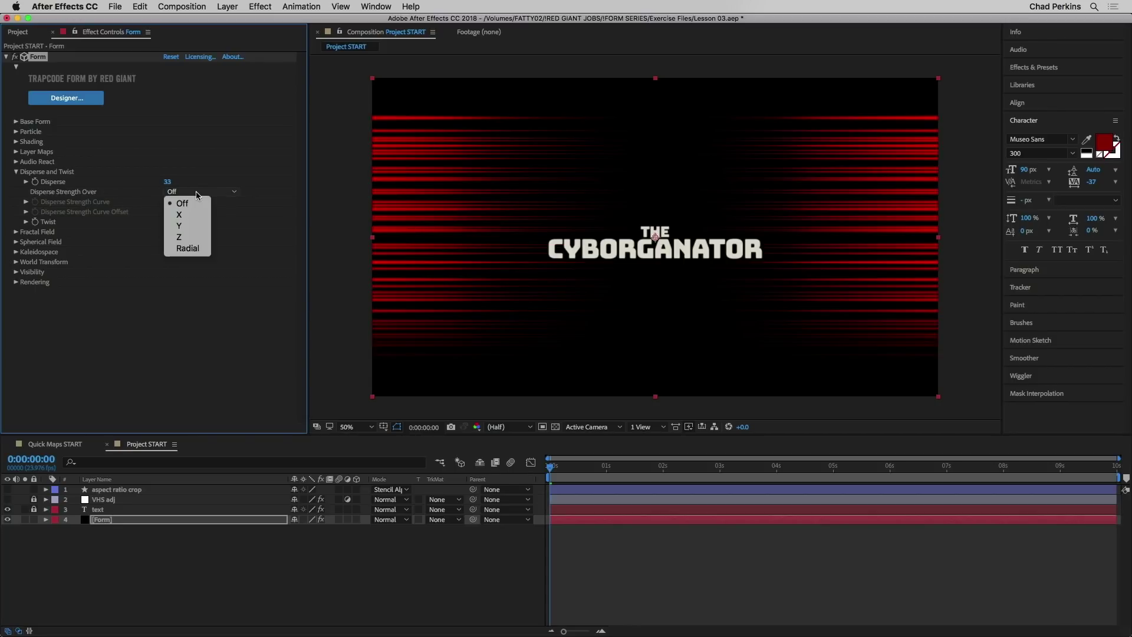
{"action": "left_click", "coordinate": [184, 226]}
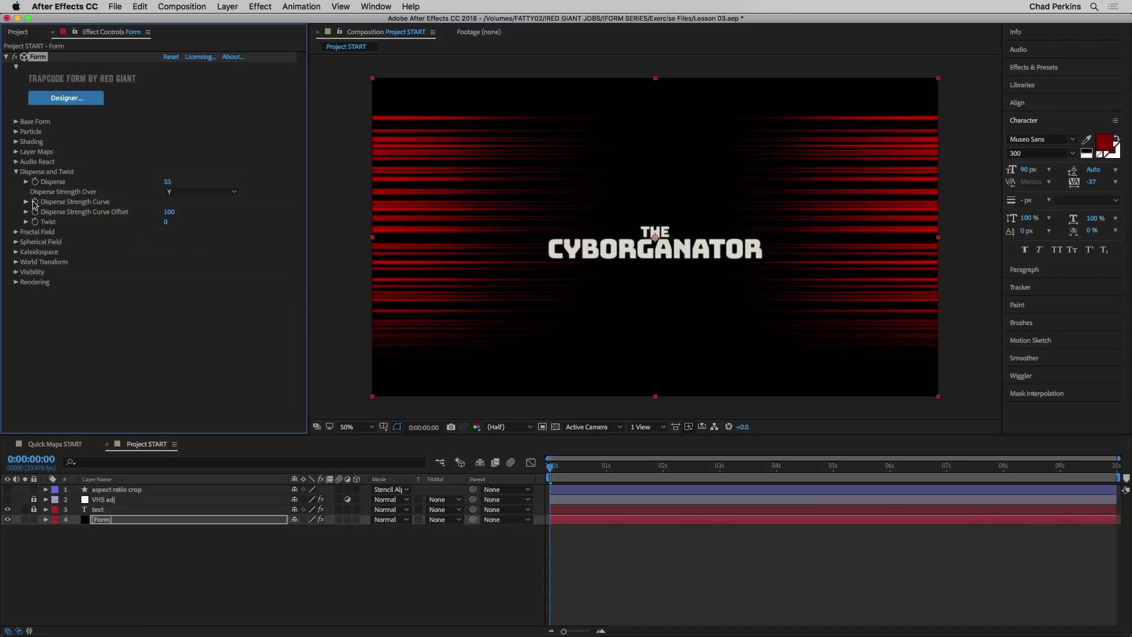
{"action": "left_click", "coordinate": [26, 203]}
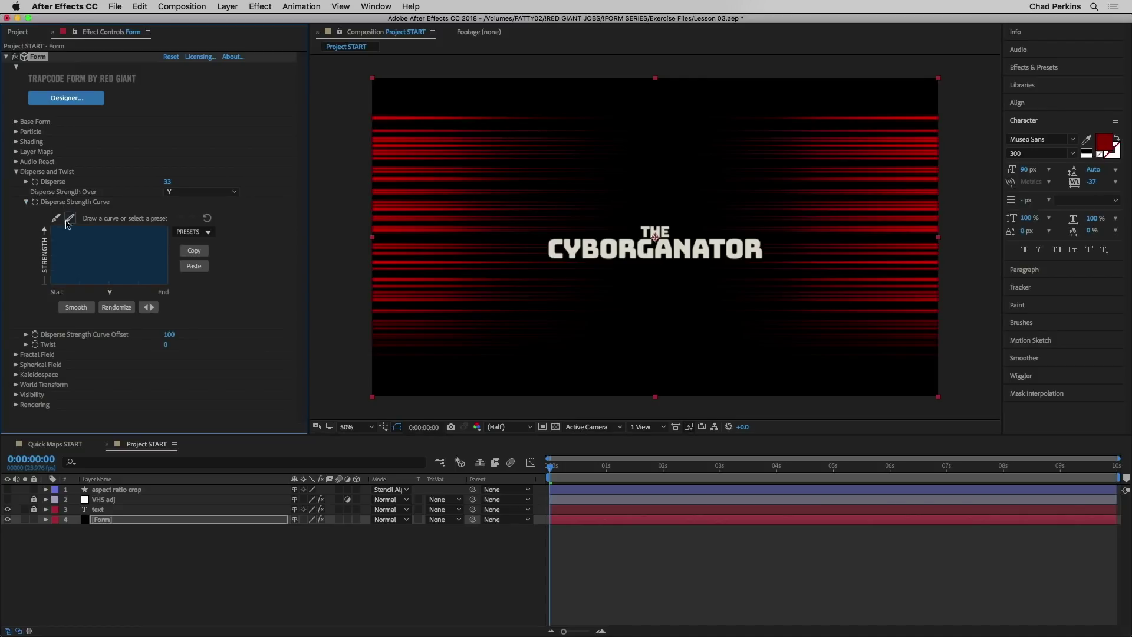
{"action": "mouse_move", "coordinate": [115, 288]}
{"action": "left_mouse_down"}
{"action": "mouse_move", "coordinate": [61, 283]}
{"action": "mouse_move", "coordinate": [157, 286]}
{"action": "mouse_move", "coordinate": [39, 281]}
{"action": "mouse_move", "coordinate": [151, 288]}
{"action": "left_mouse_up"}
{"action": "mouse_move", "coordinate": [153, 284]}
{"action": "left_mouse_down"}
{"action": "mouse_move", "coordinate": [171, 285]}
{"action": "mouse_move", "coordinate": [54, 287]}
{"action": "left_mouse_up"}
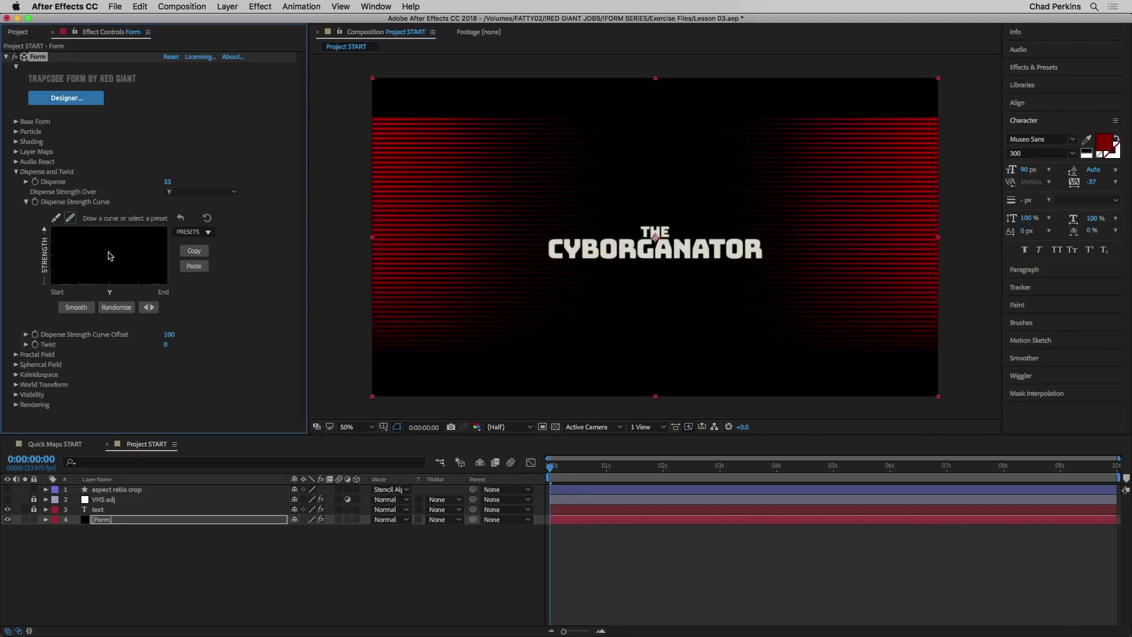
{"action": "mouse_move", "coordinate": [104, 232]}
{"action": "left_mouse_down"}
{"action": "mouse_move", "coordinate": [127, 228]}
{"action": "mouse_move", "coordinate": [100, 230]}
{"action": "left_mouse_up"}
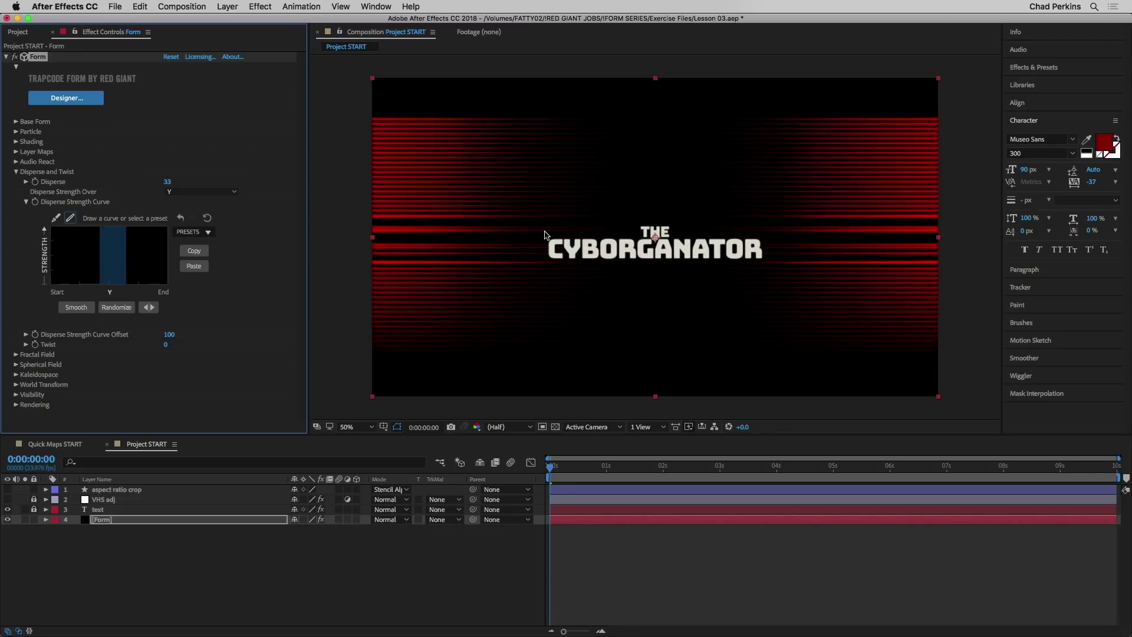
{"action": "left_click_drag", "start_coordinate": [101, 287], "coordinate": [122, 287]}
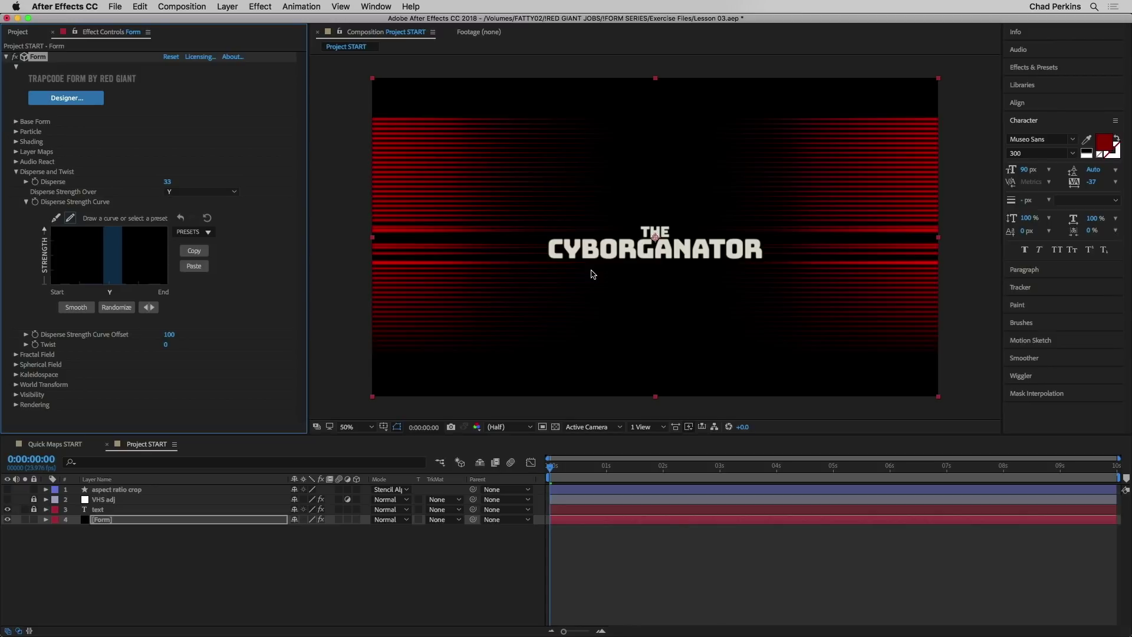
Turn on visibility for the VHS adj and aspect ratio crop layers over the title scene
{"action": "left_click", "coordinate": [8, 500]}
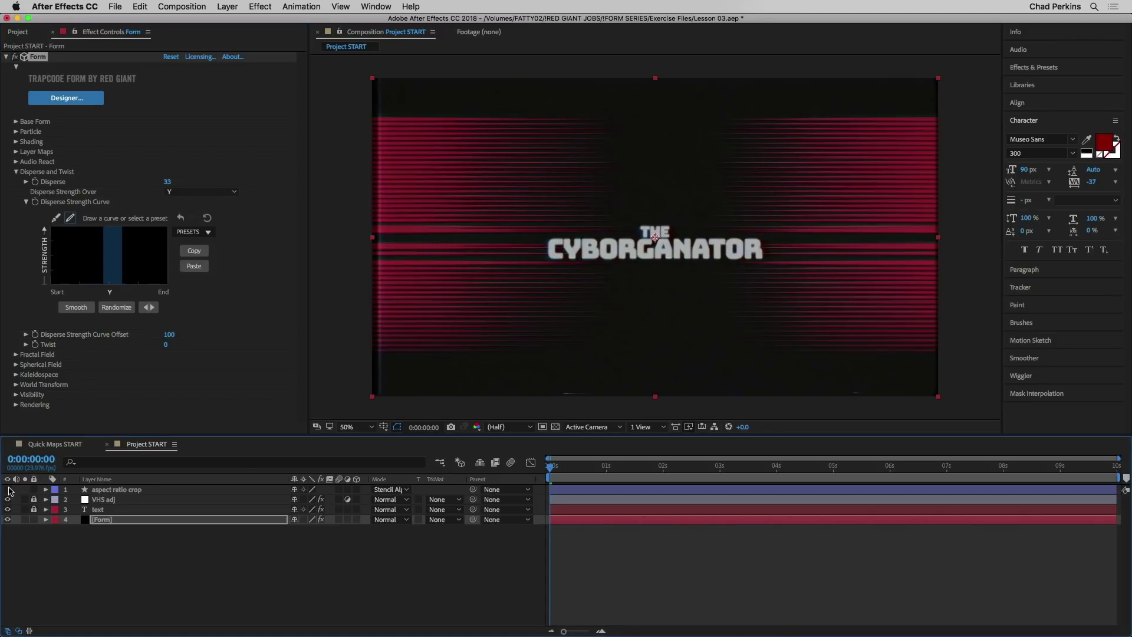
{"action": "left_click", "coordinate": [8, 490]}
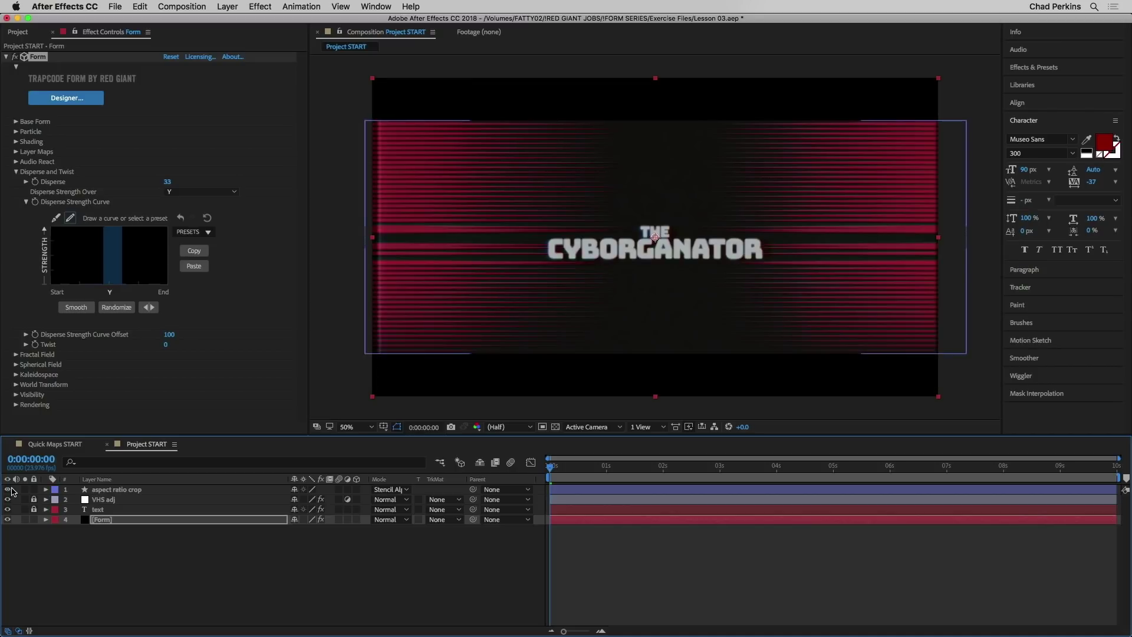